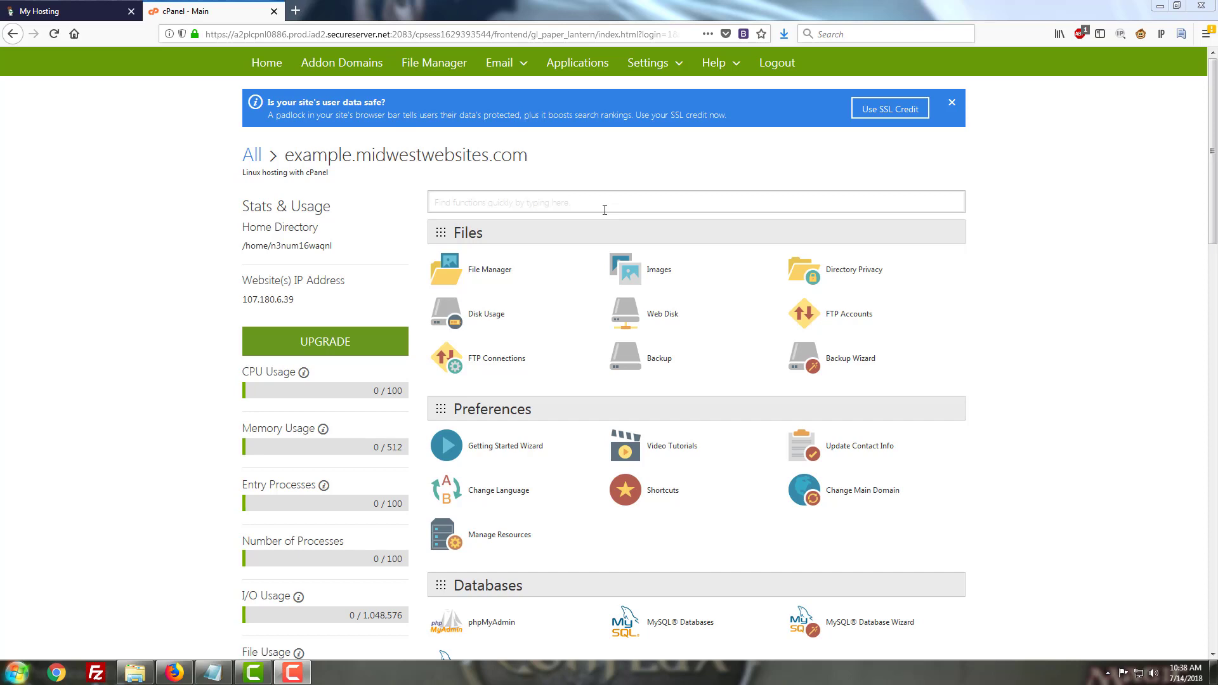
left_click(605, 210)
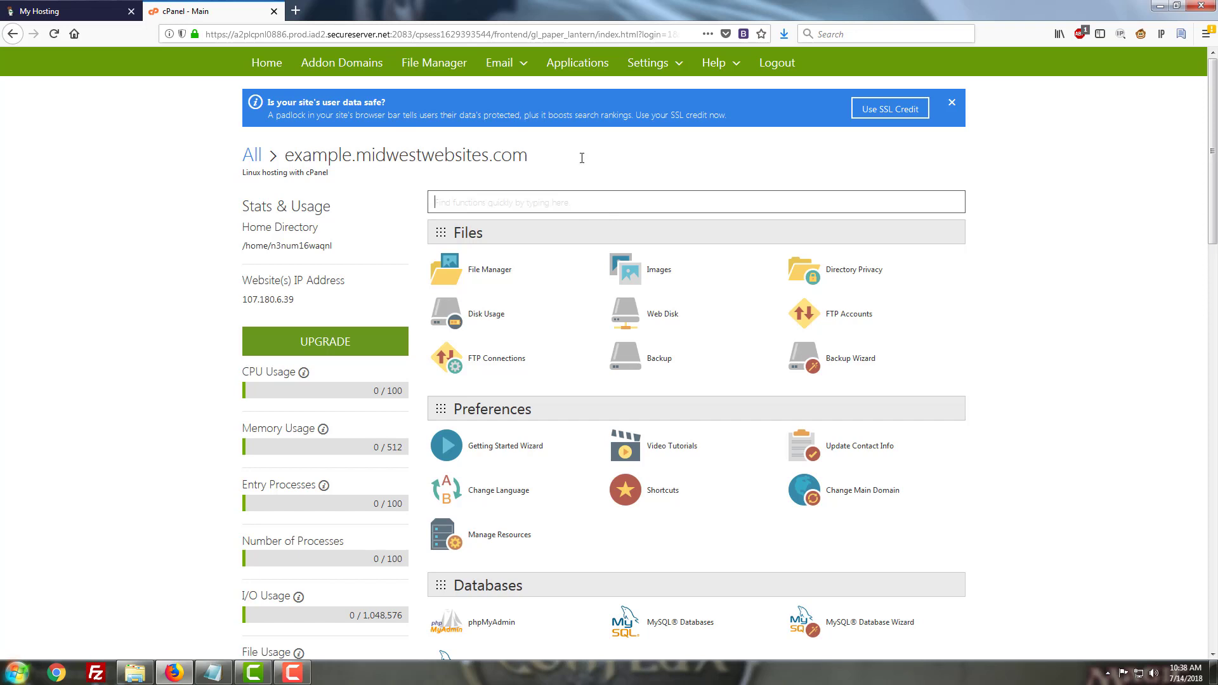
left_click(342, 63)
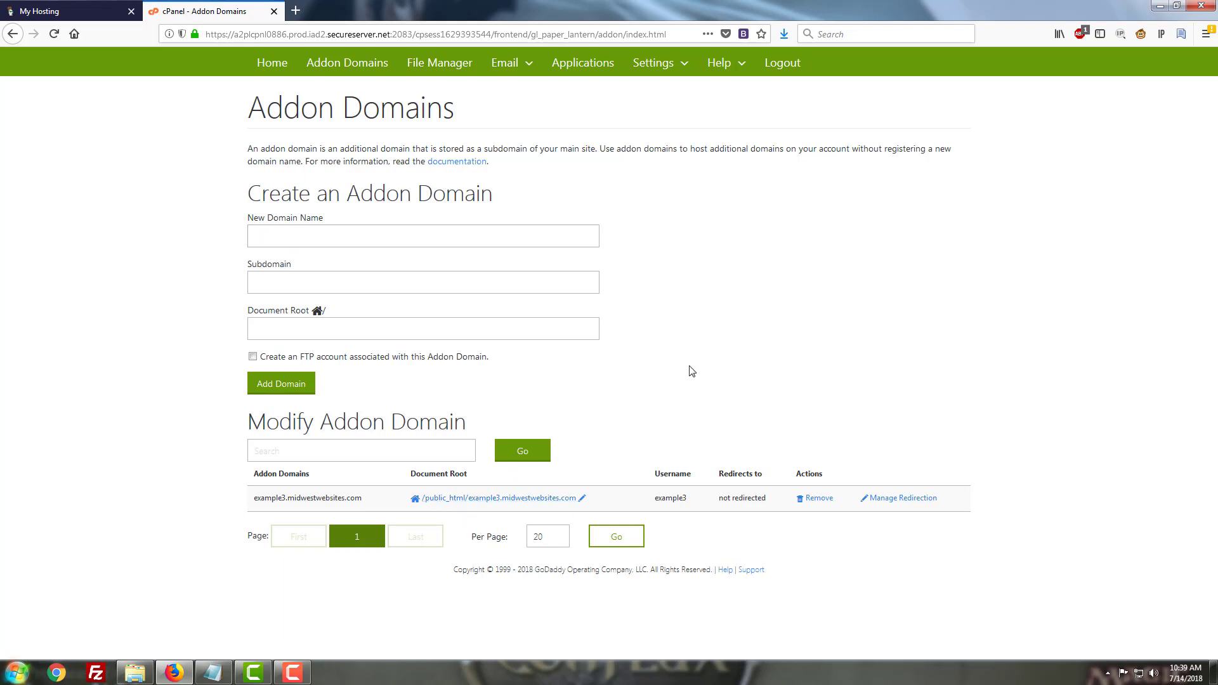
left_click(264, 67)
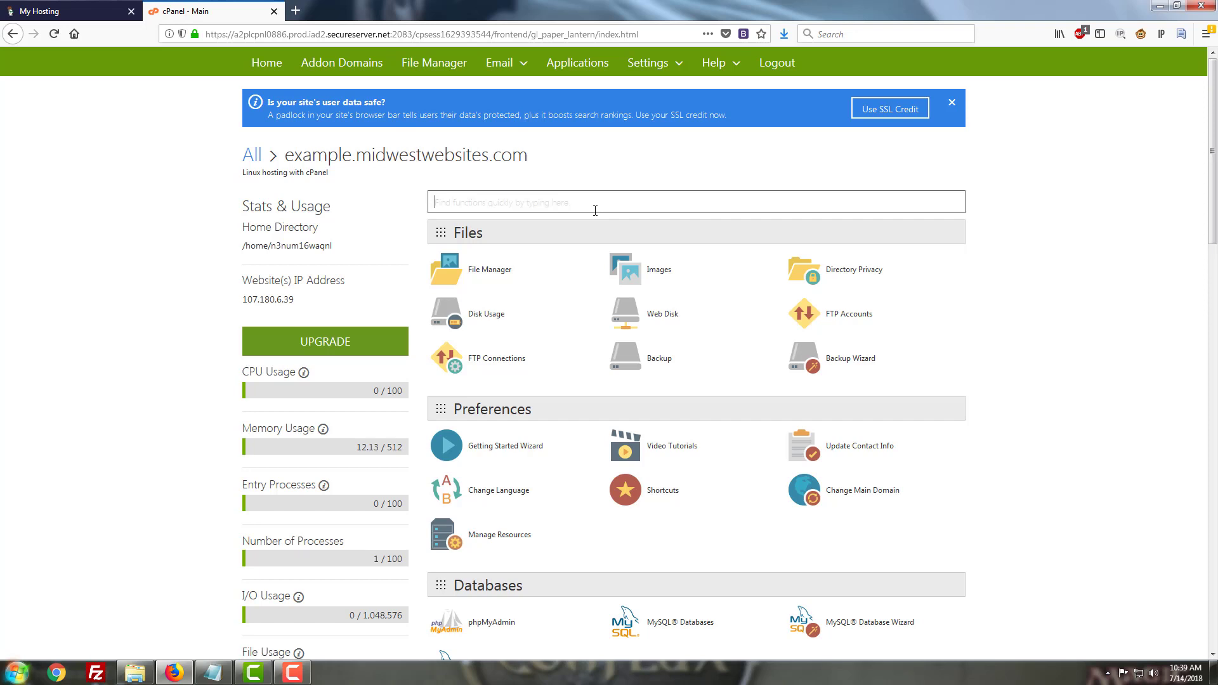
Search the cPanel functions for php and open phpMyAdmin
type("php")
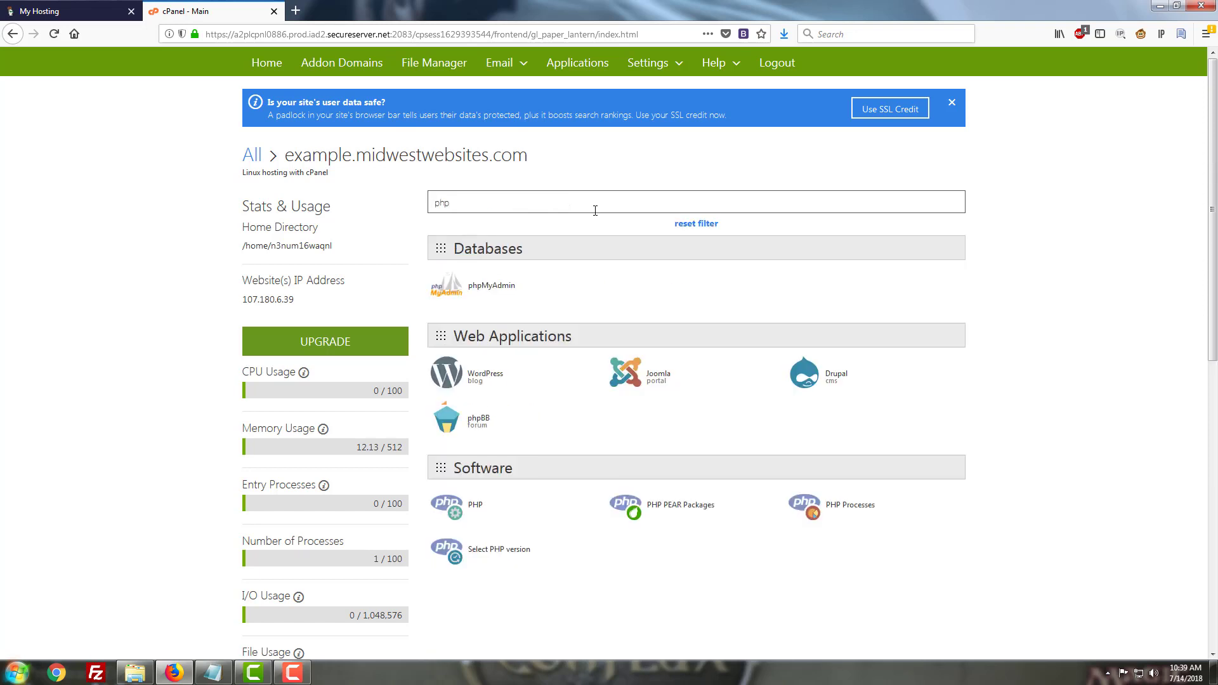
left_click(479, 296)
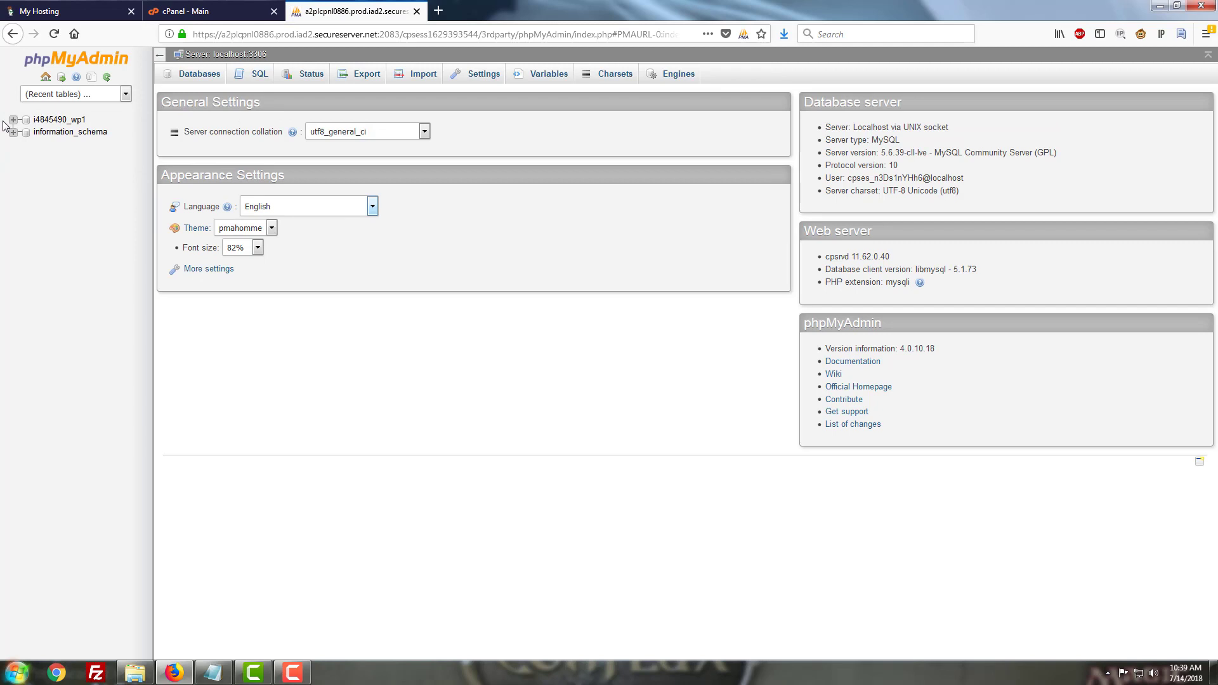
Browse the wp_options table of the i4845490_wp1 database
left_click(68, 124)
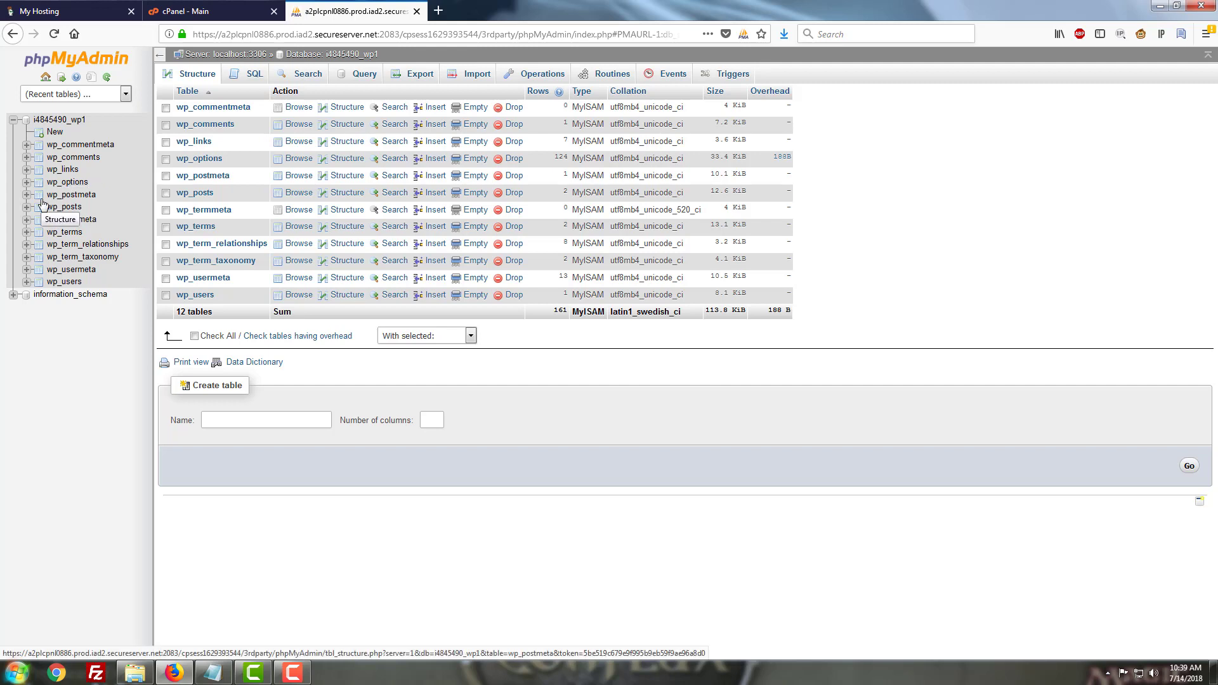
left_click(80, 186)
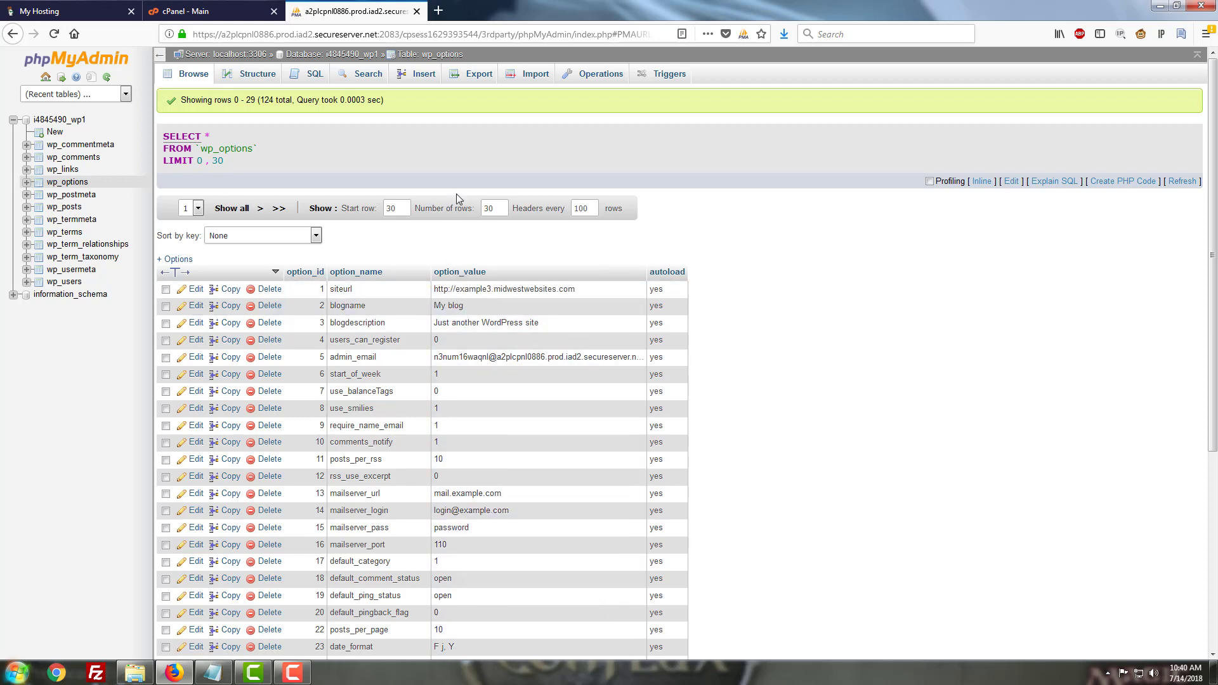
Open a new tab and go to example3.midwestwebsites.com/wp-admin
left_click(447, 13)
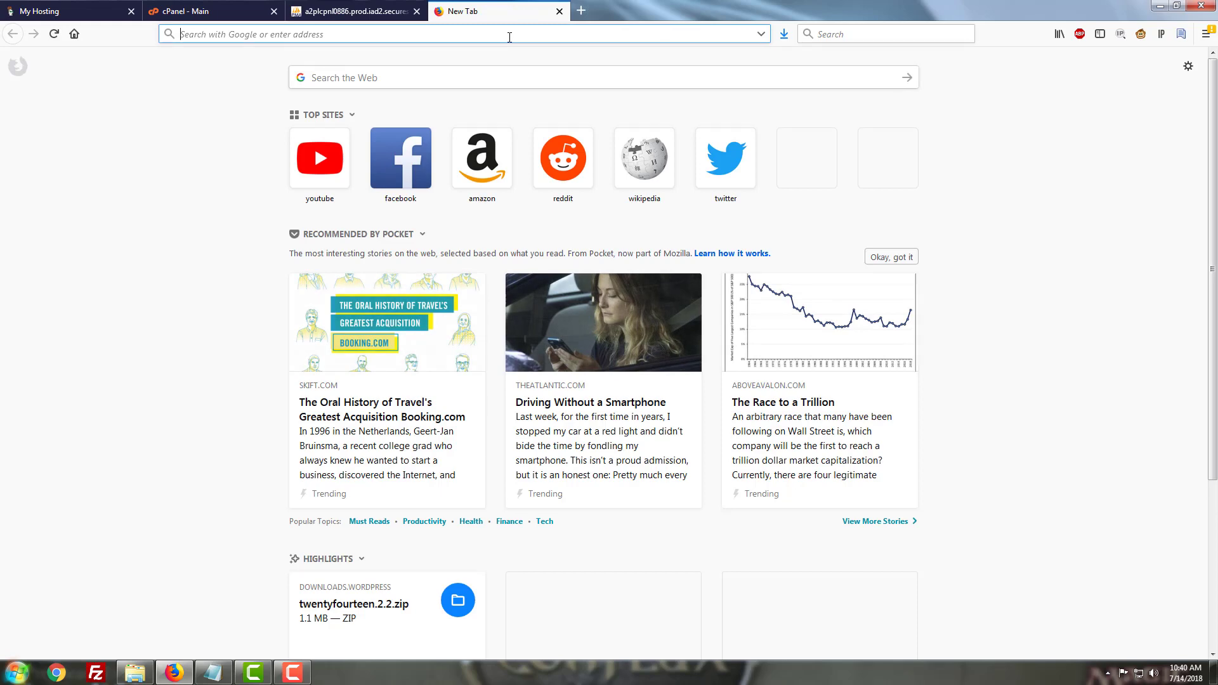
type("example")
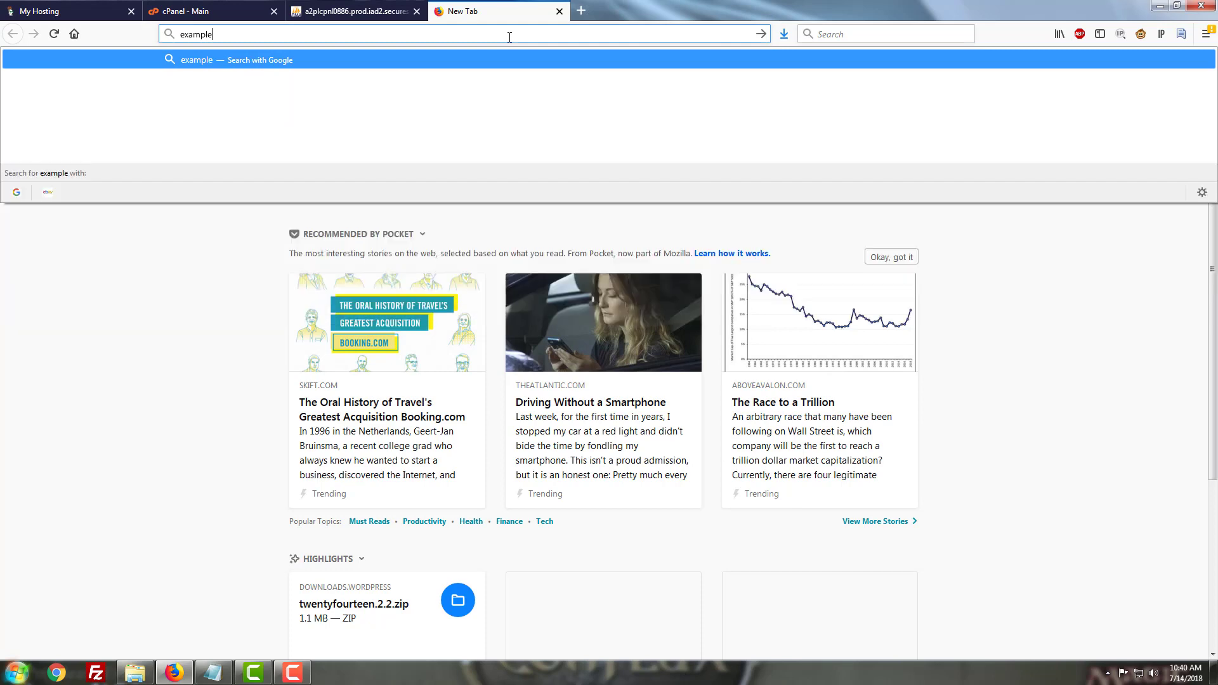
type("3.midwest")
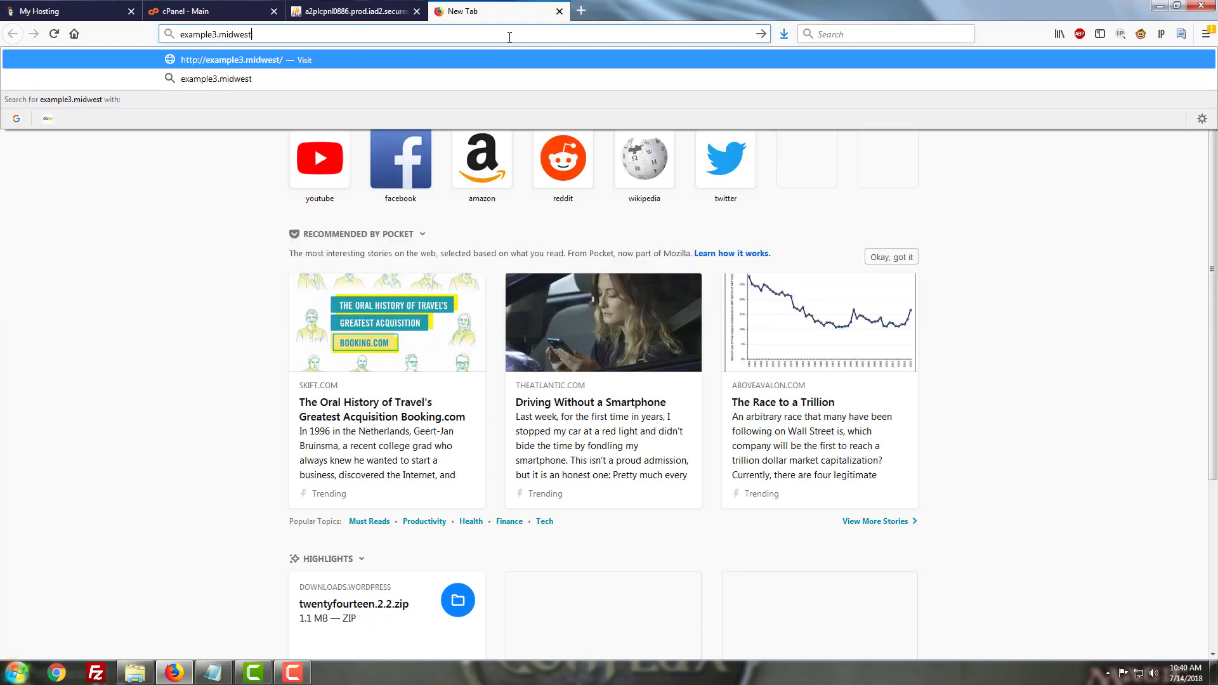
type("websites.com/")
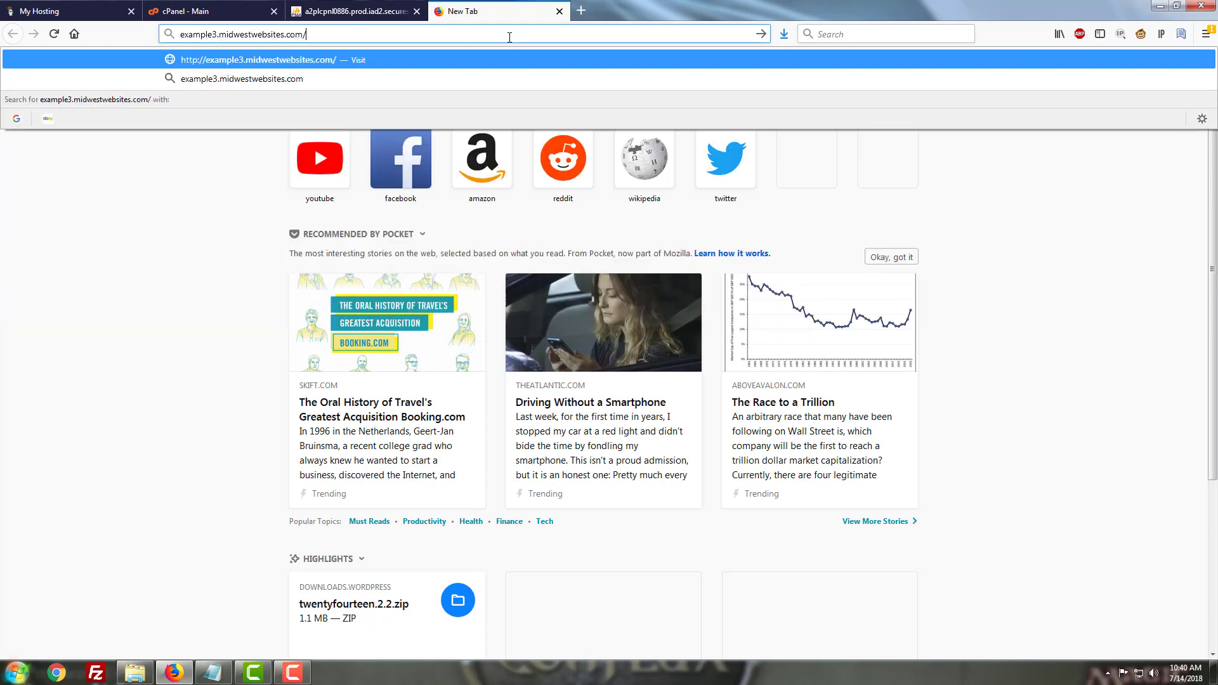
type("wp-admin")
key("Return")
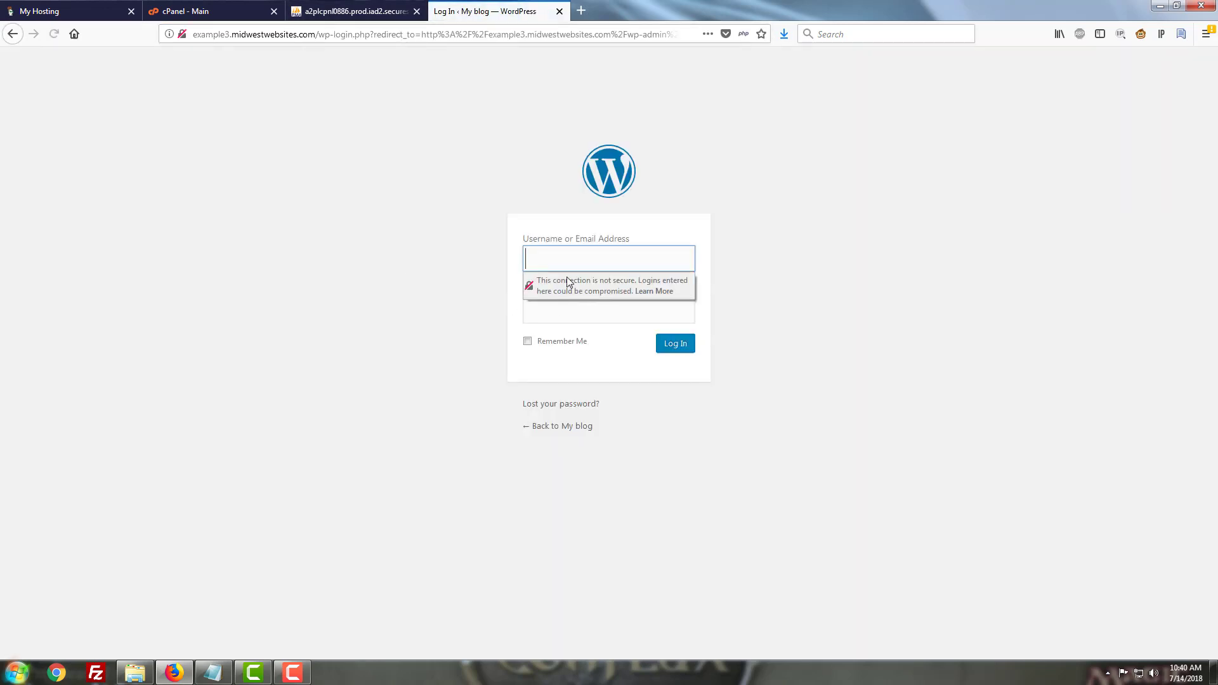
Try to log in to WordPress with the username examplesite and the account password
type("examplesite")
key("Tab")
type("••••••••••")
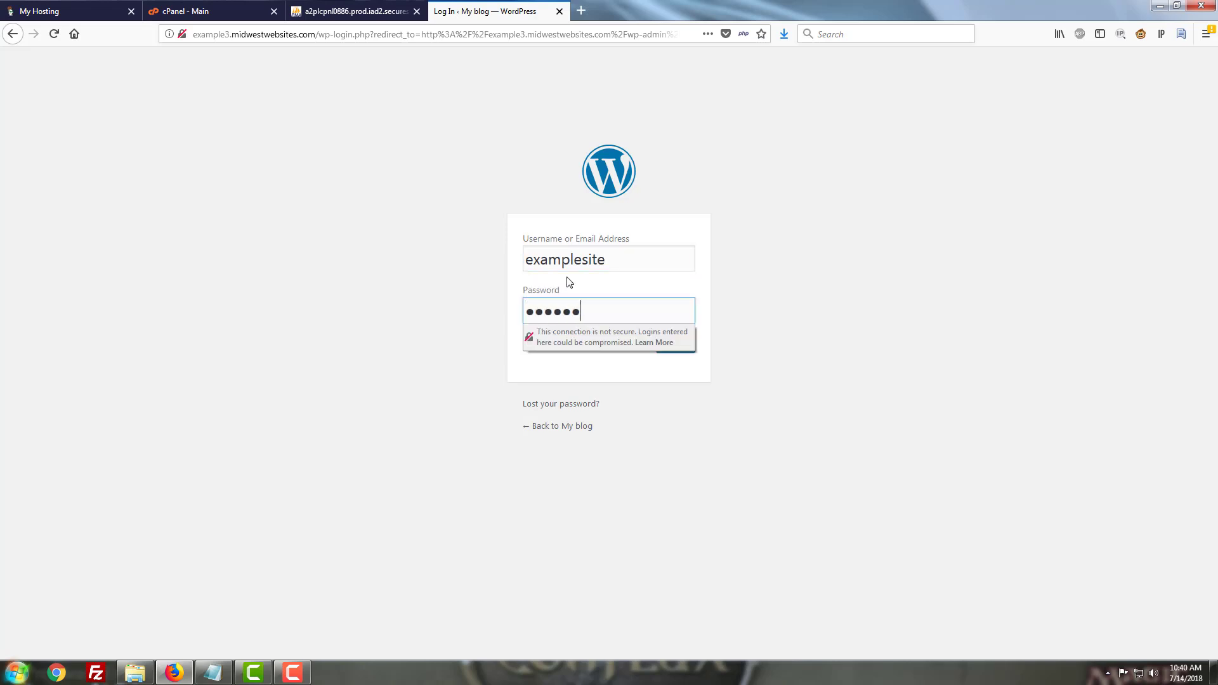
type("••••••")
key("Return")
Retry the WordPress login with the username examplesite and the account password
left_click(581, 324)
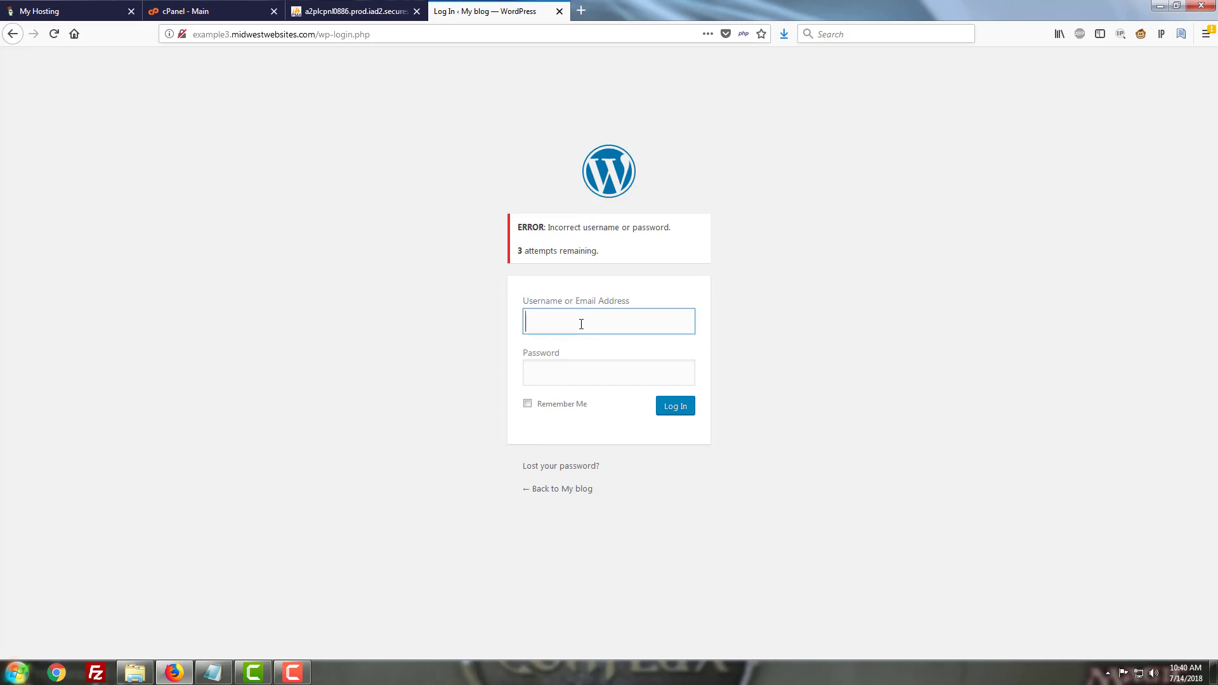
type("examplesite")
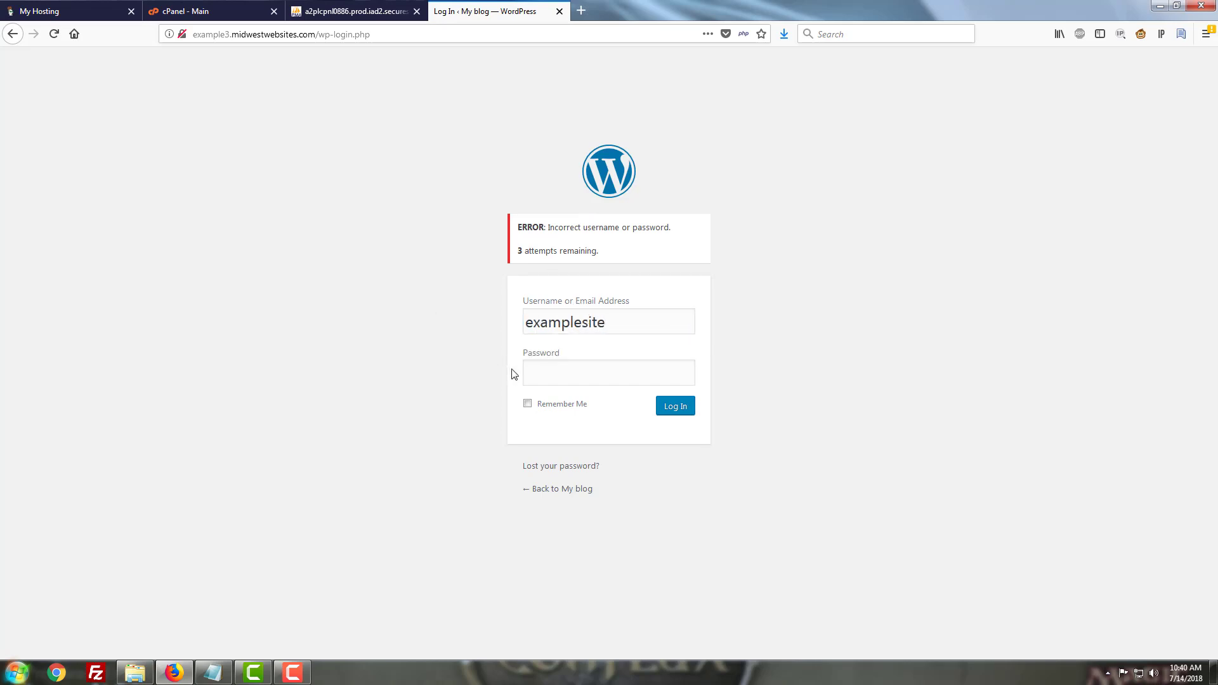
left_click(540, 372)
type("•••••••••••")
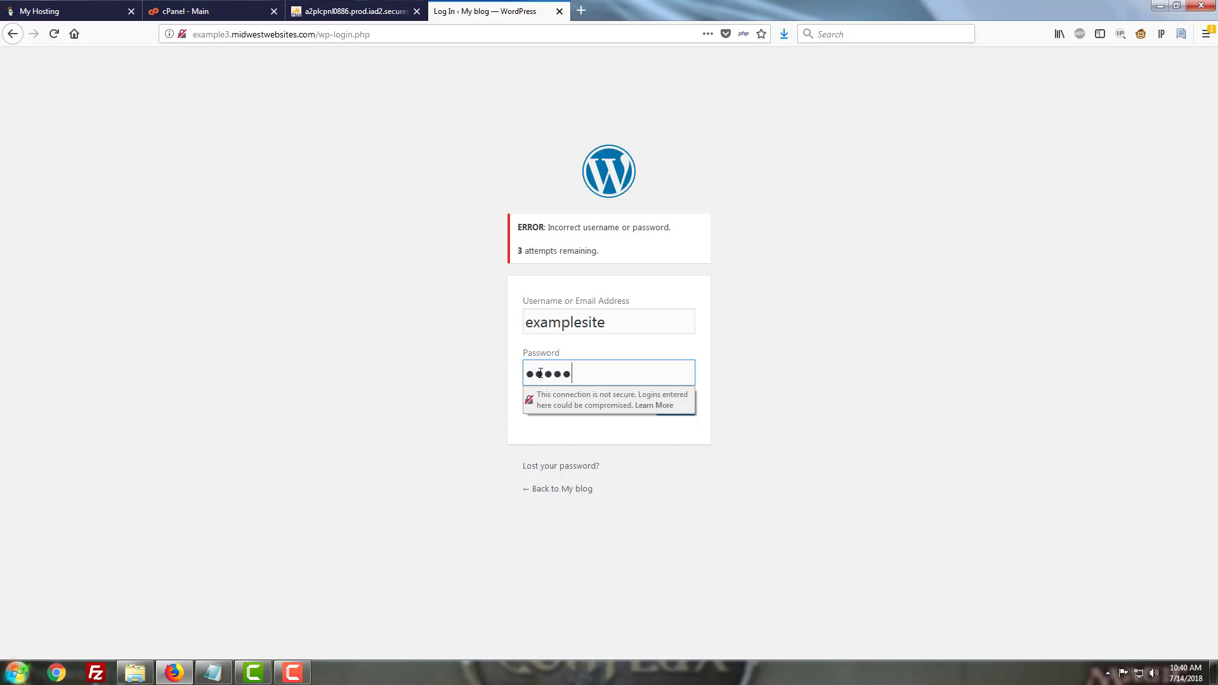
type("*")
key("Return")
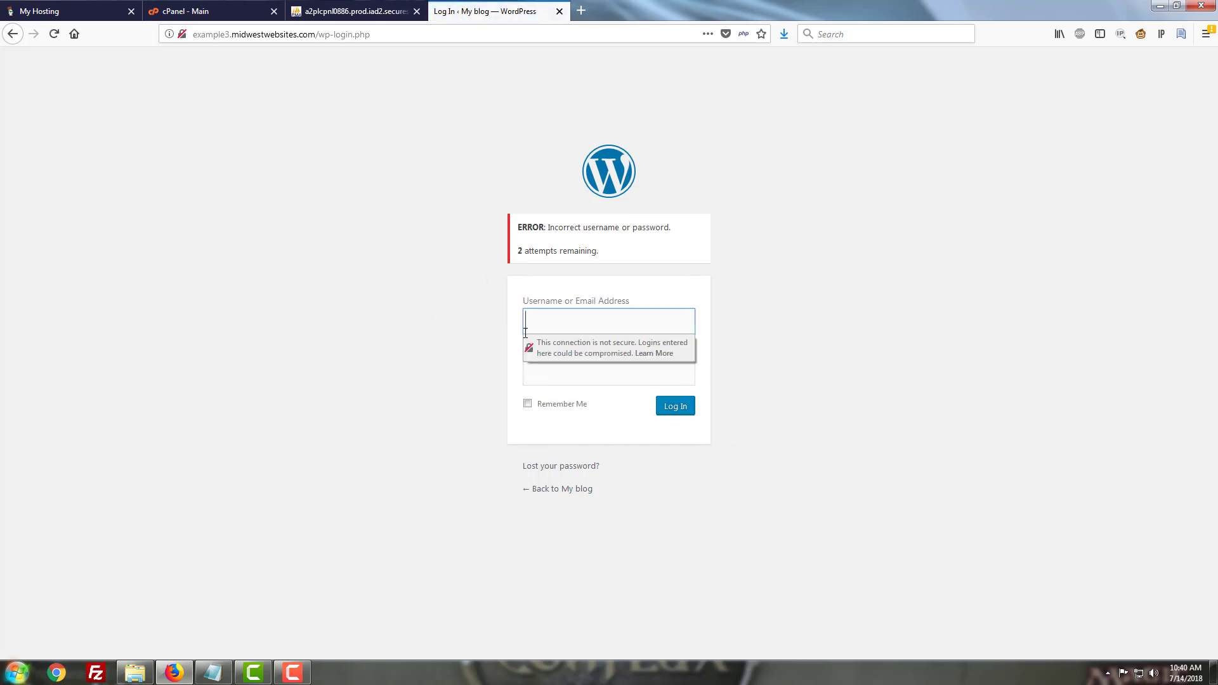
In phpMyAdmin, open the wp_users table and copy the admin user's user_login value
left_click(196, 8)
left_click(355, 10)
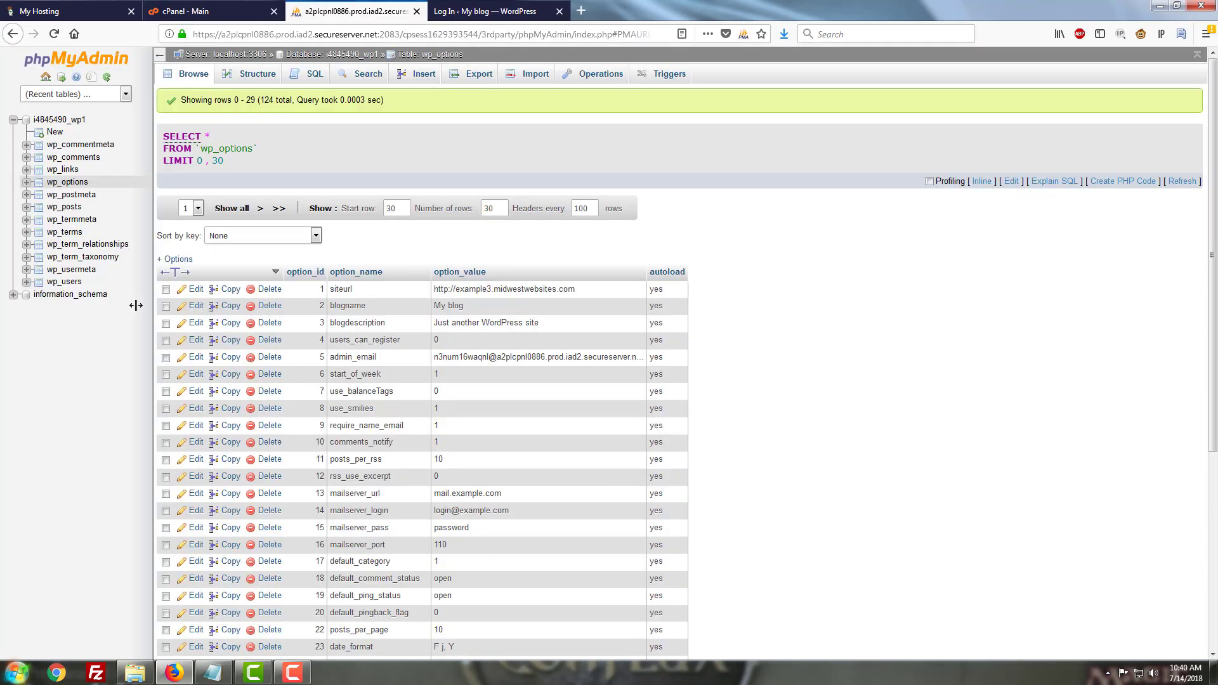
left_click(75, 282)
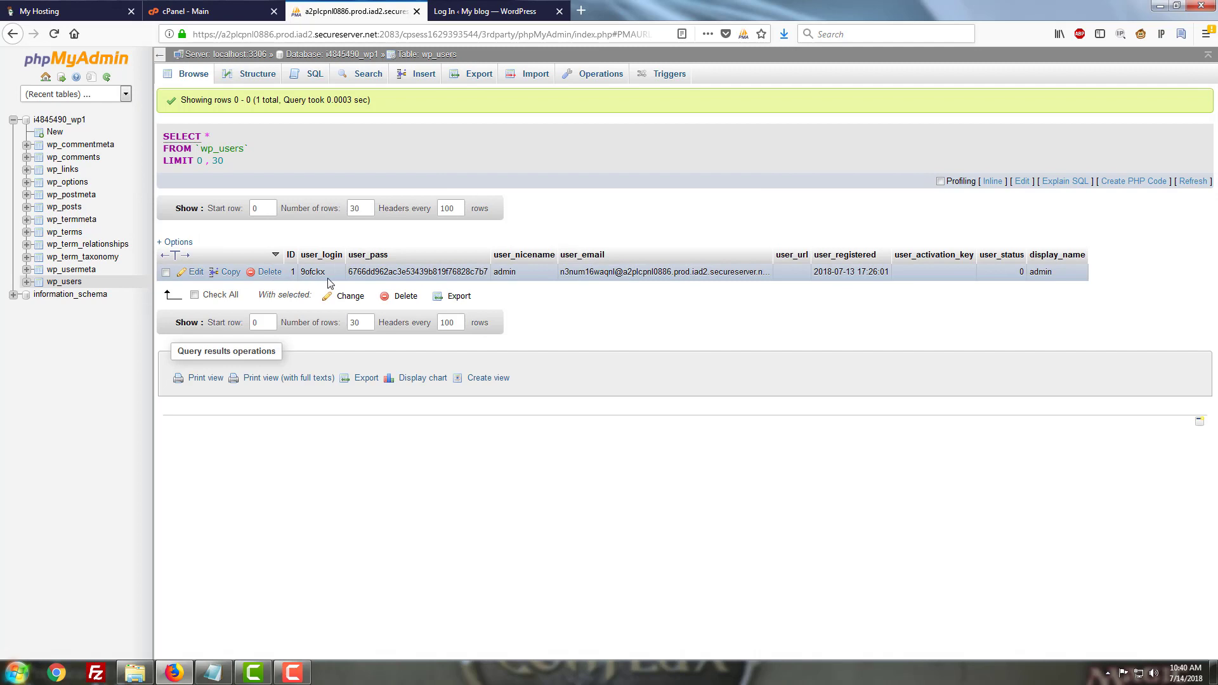
left_click_drag(330, 279, 301, 277)
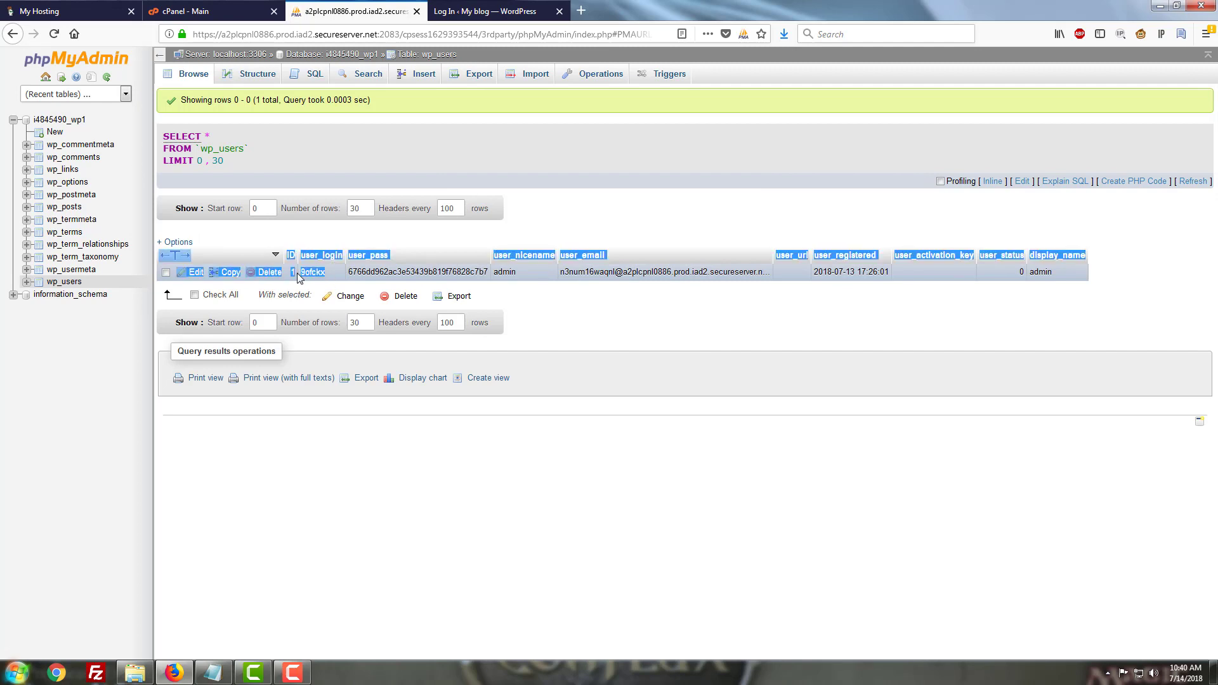
right_click(311, 271)
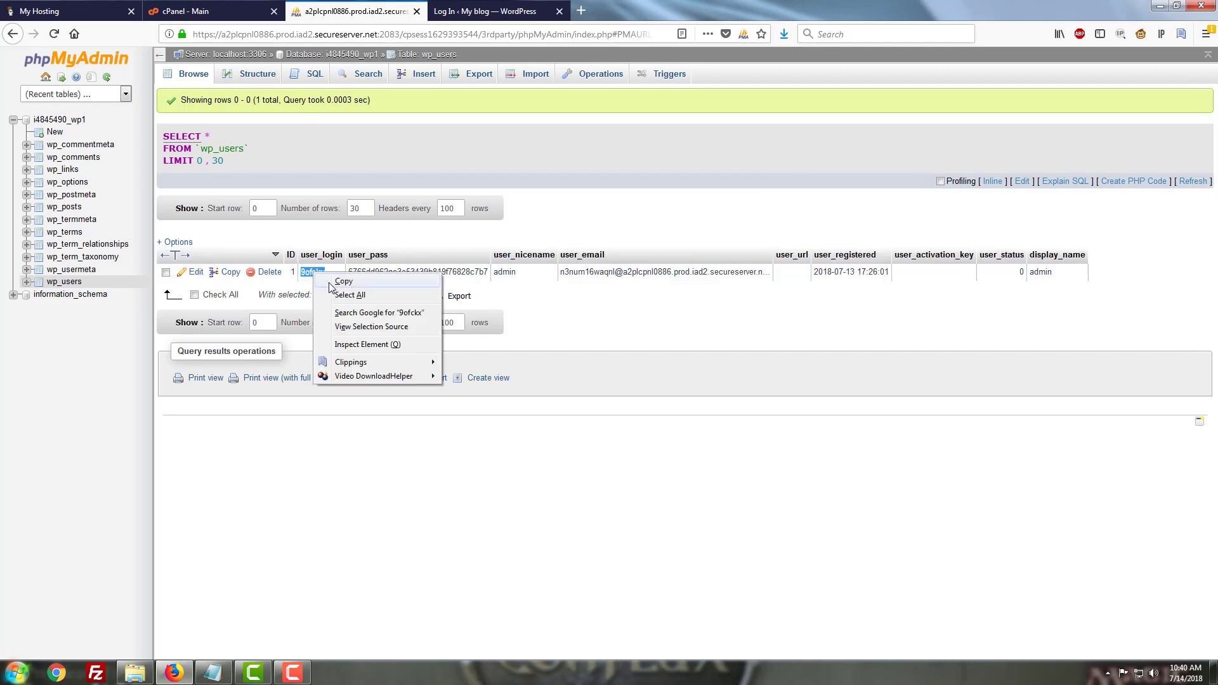
left_click(328, 284)
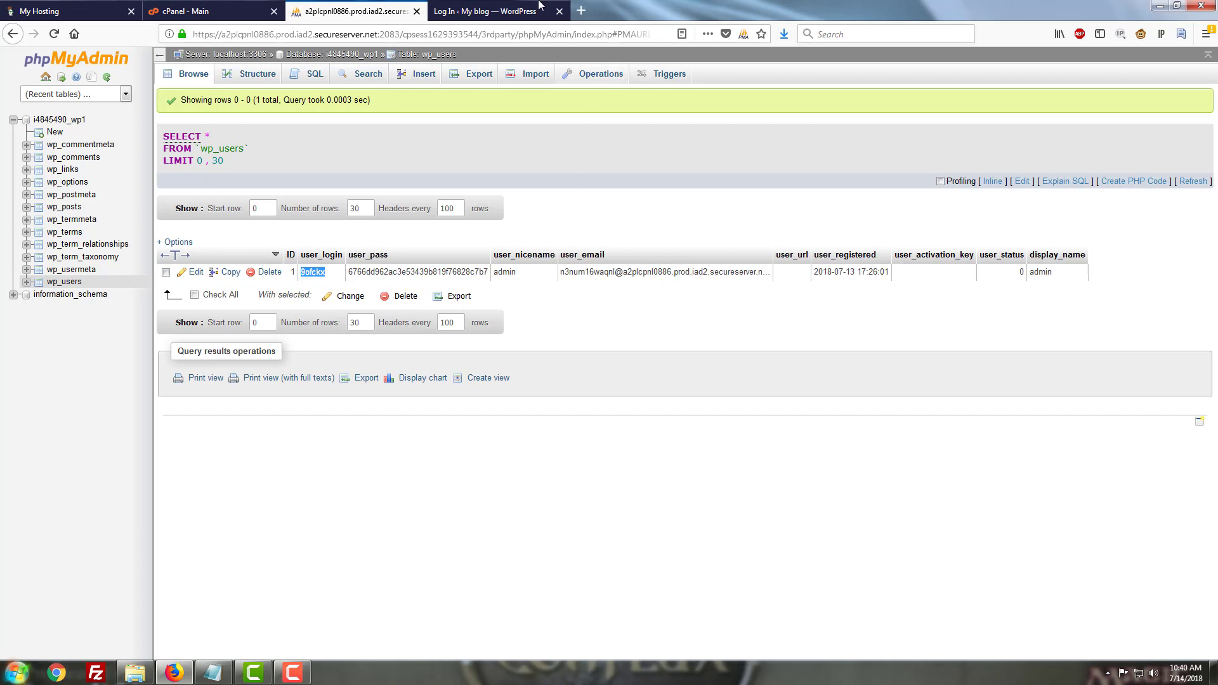
On the WordPress login page, paste the copied username and enter the account password
left_click(515, 8)
key("ctrl+v")
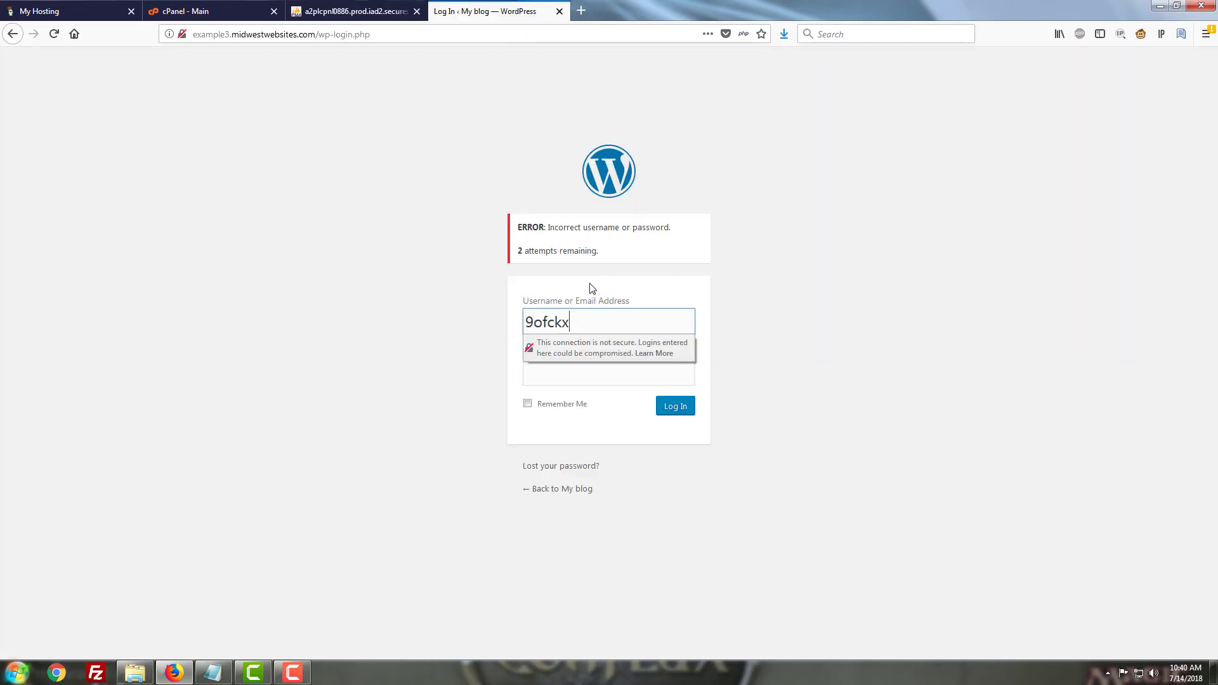
left_click(563, 374)
type("*************")
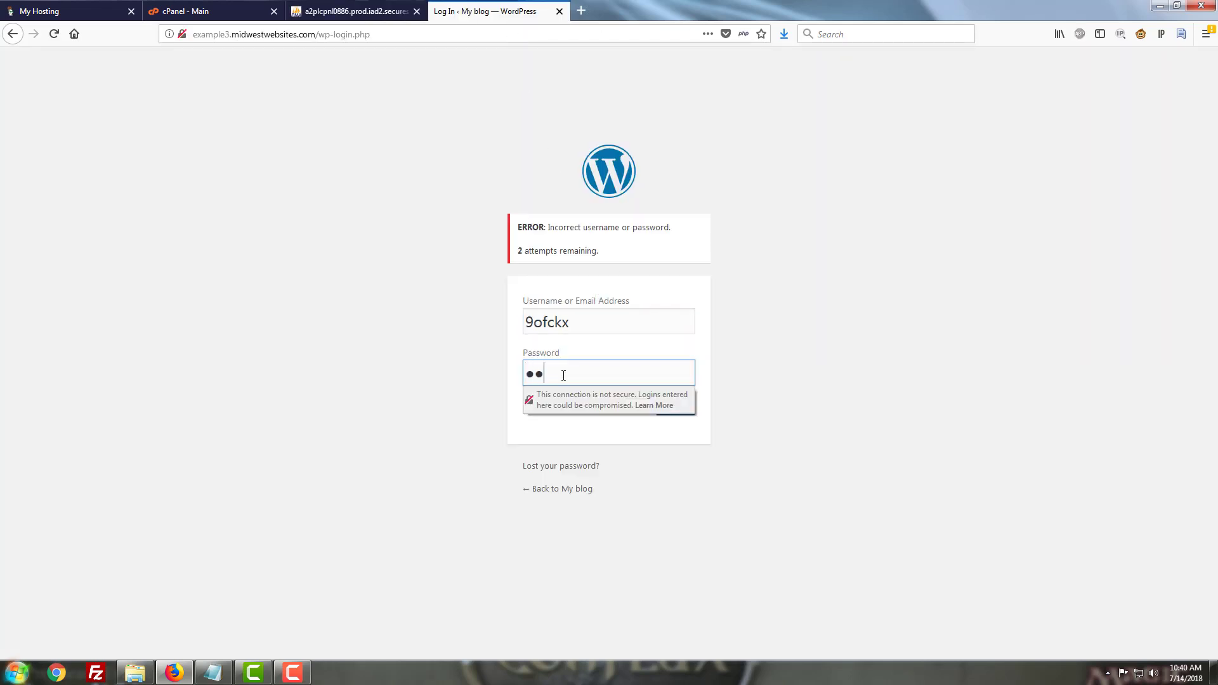
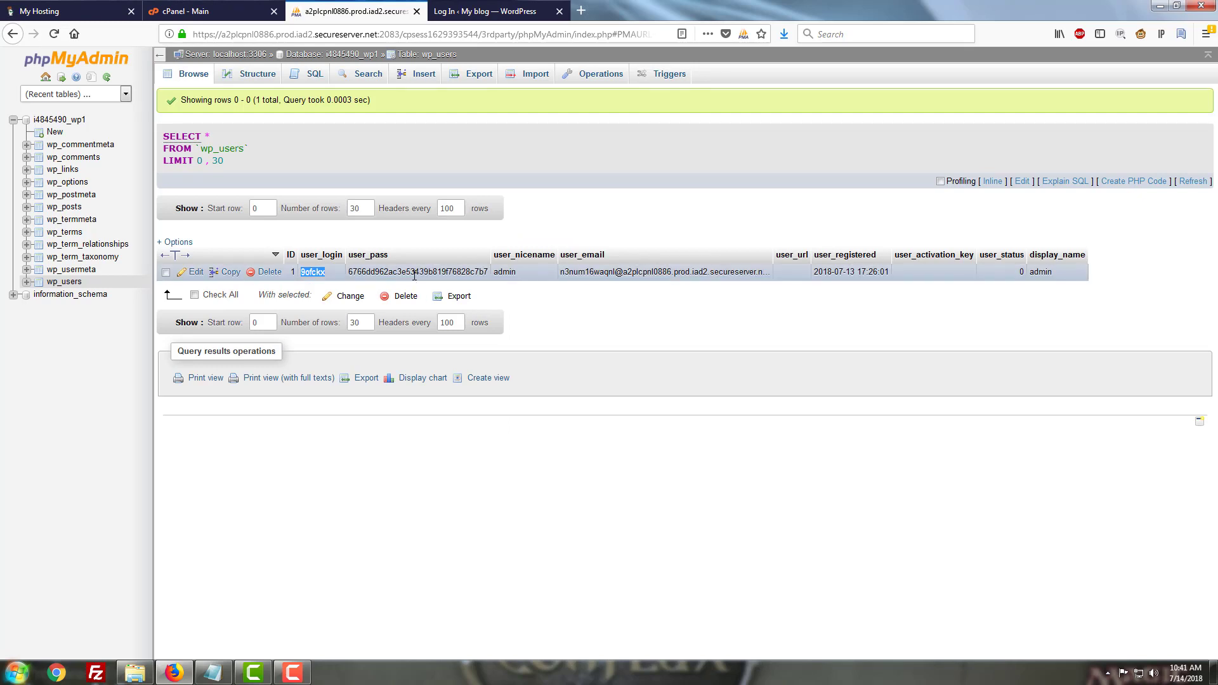
Edit the admin user's row in wp_users and replace its user_pass value with a new account password
left_click(196, 274)
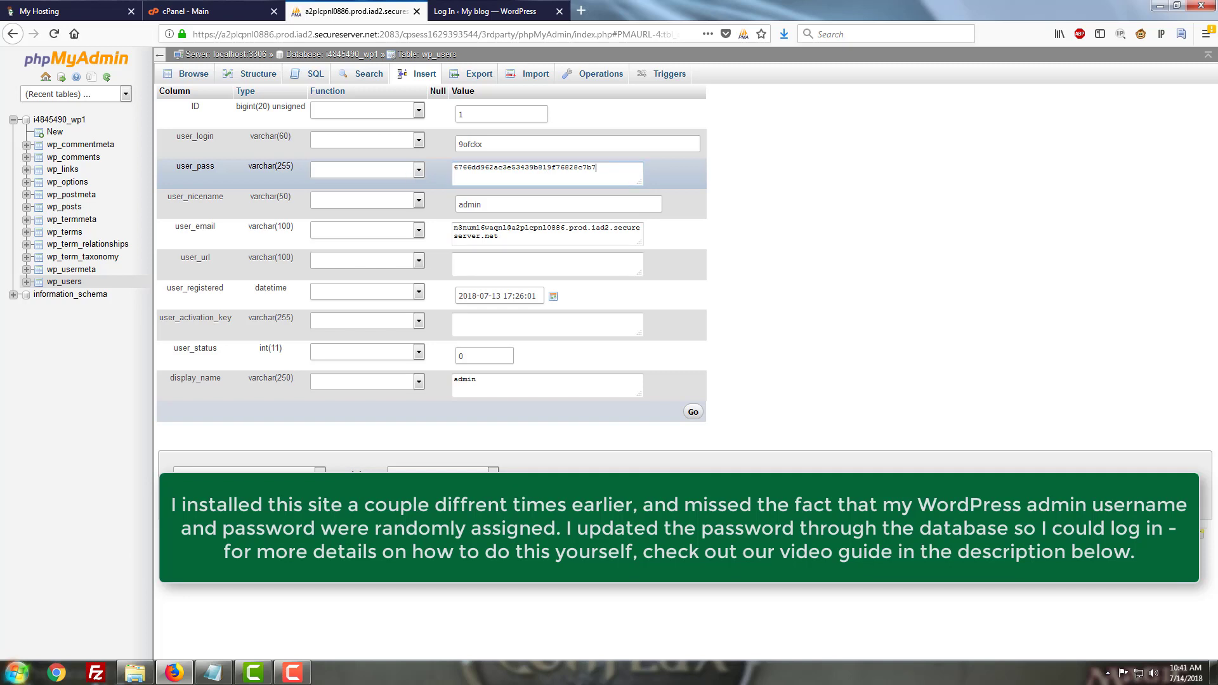
double_click(596, 167)
type("Newpassword1234!")
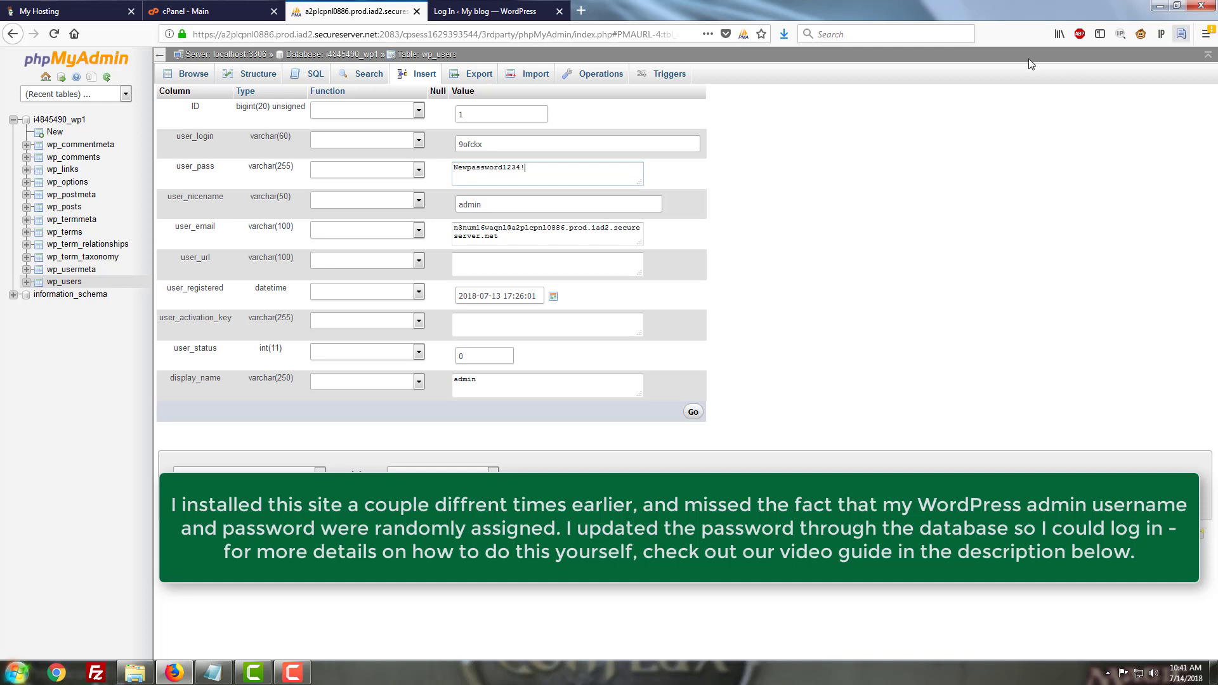
Set the user_pass function to MD5 and save the edited row
left_click(388, 170)
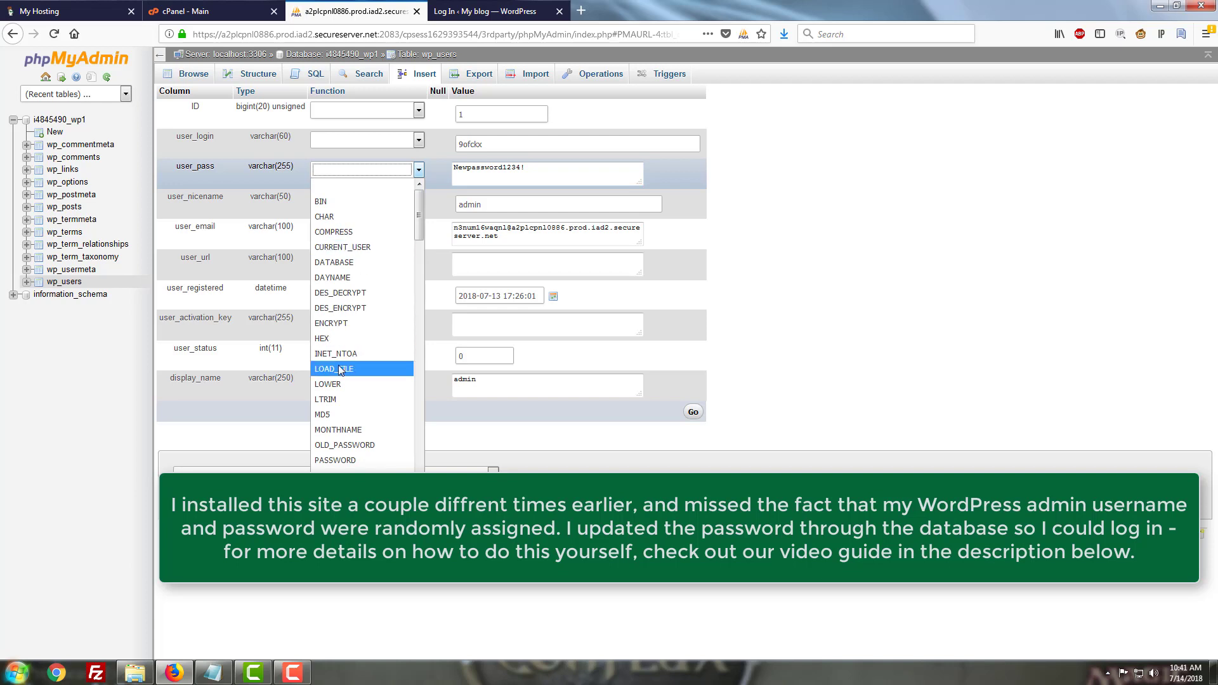
scroll(366, 410, "down", 3)
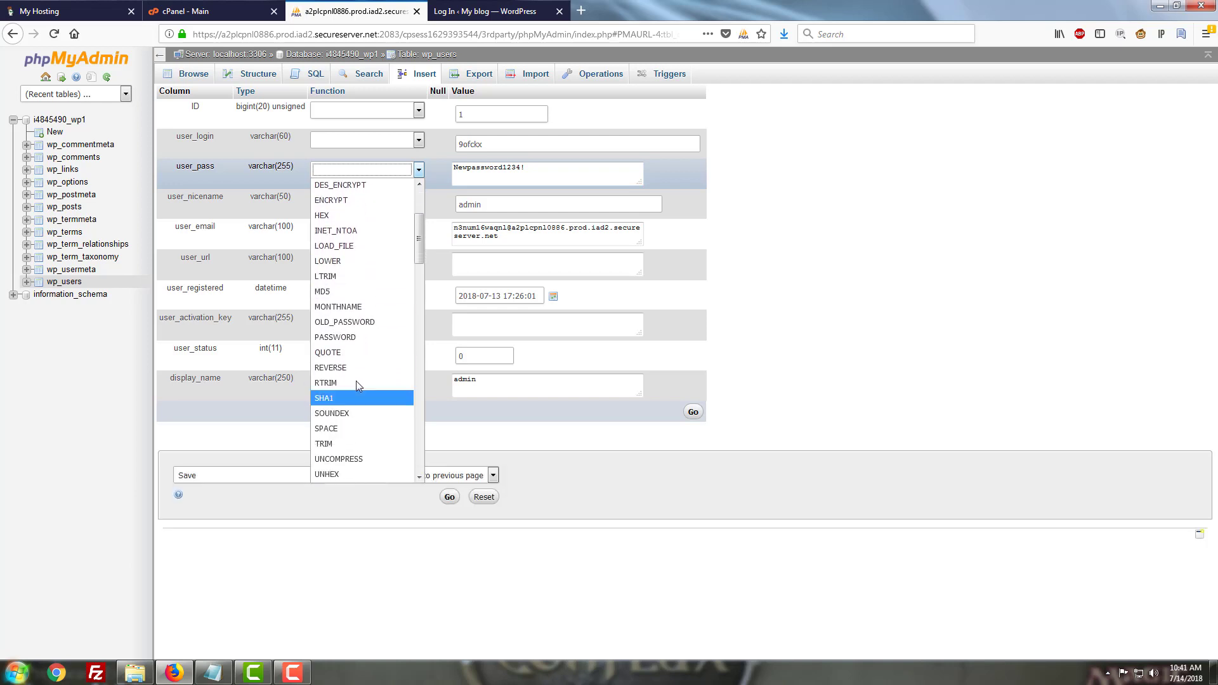
left_click(342, 279)
left_click(317, 167)
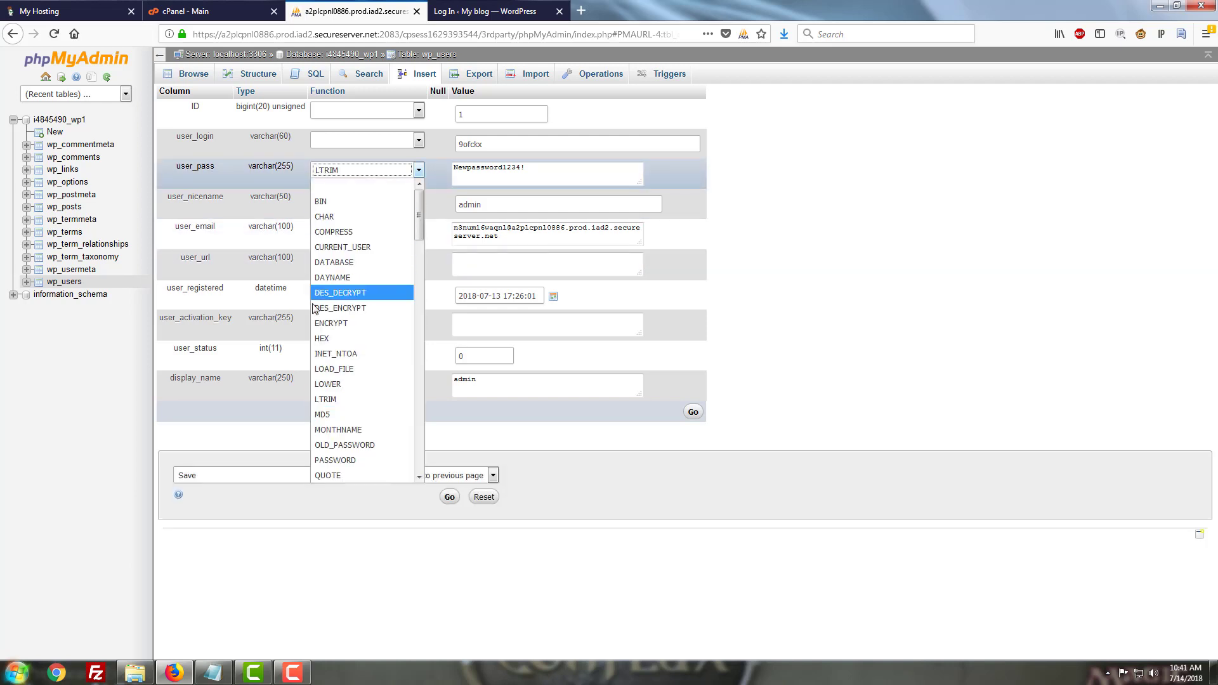
left_click(331, 411)
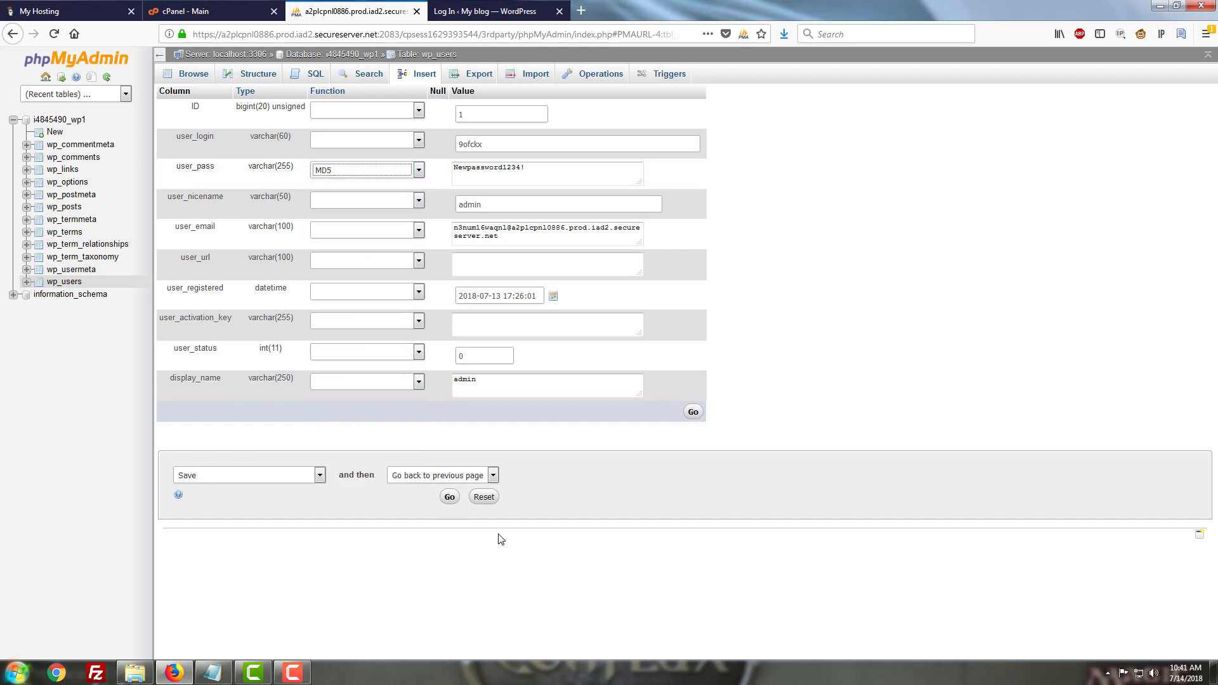
left_click(449, 496)
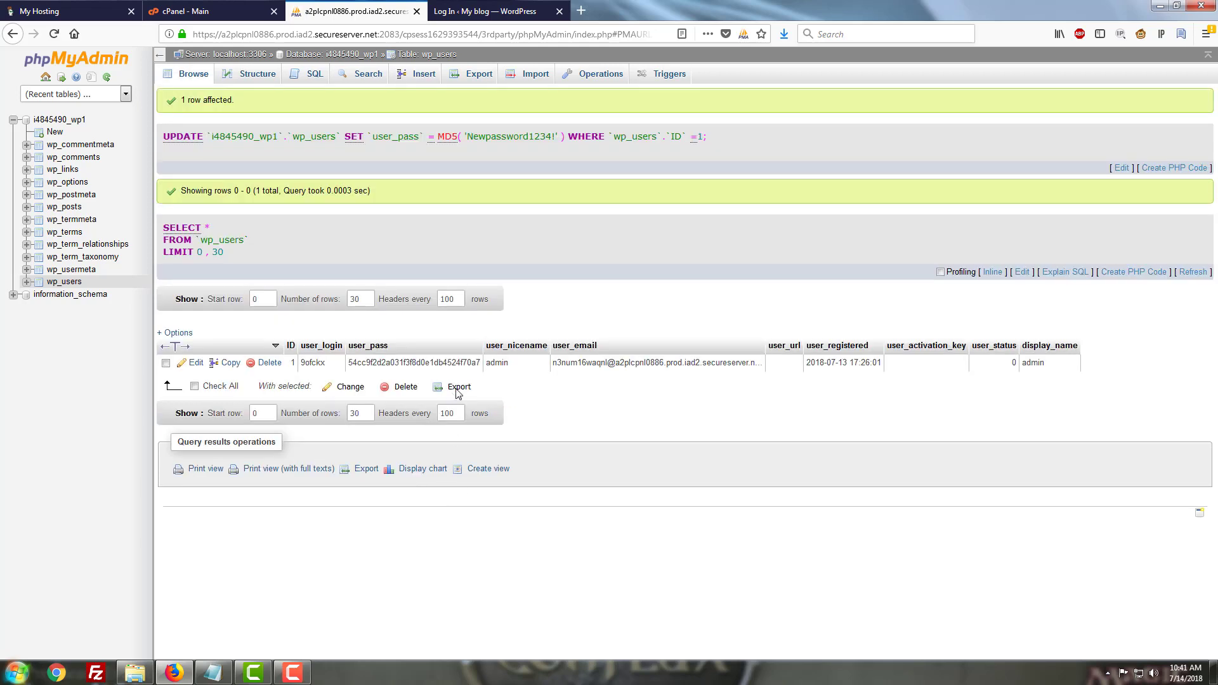
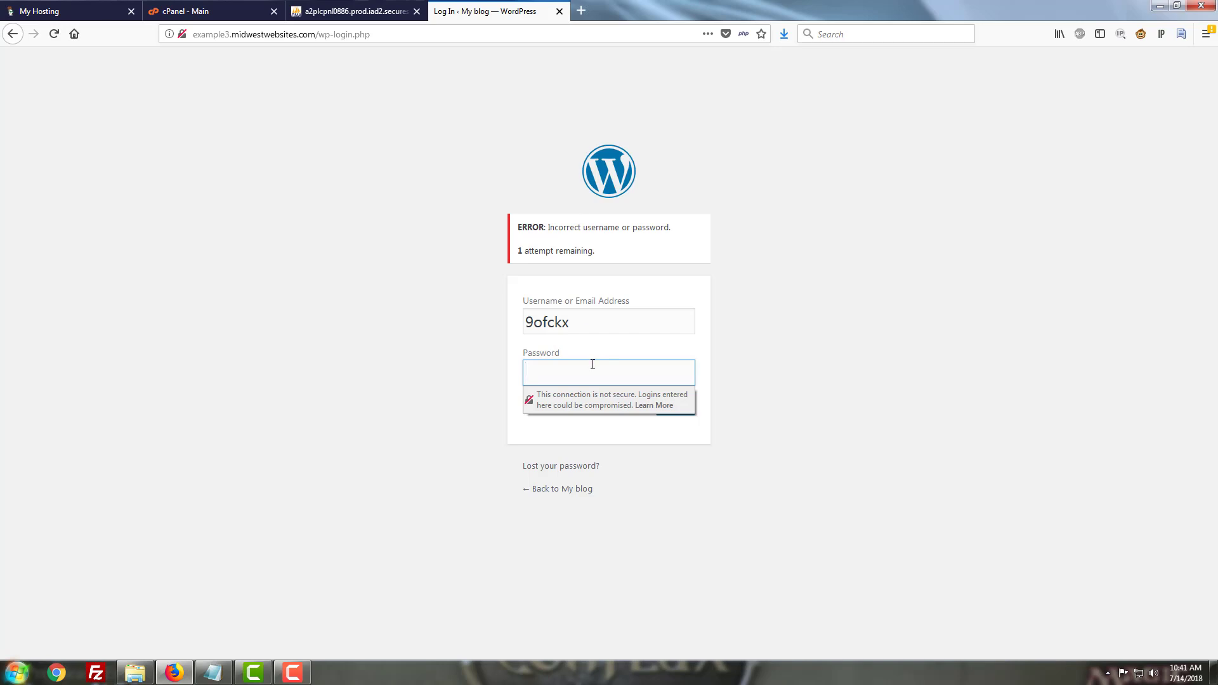
Reload the WordPress login page to try logging in again
key("F5")
left_click(767, 294)
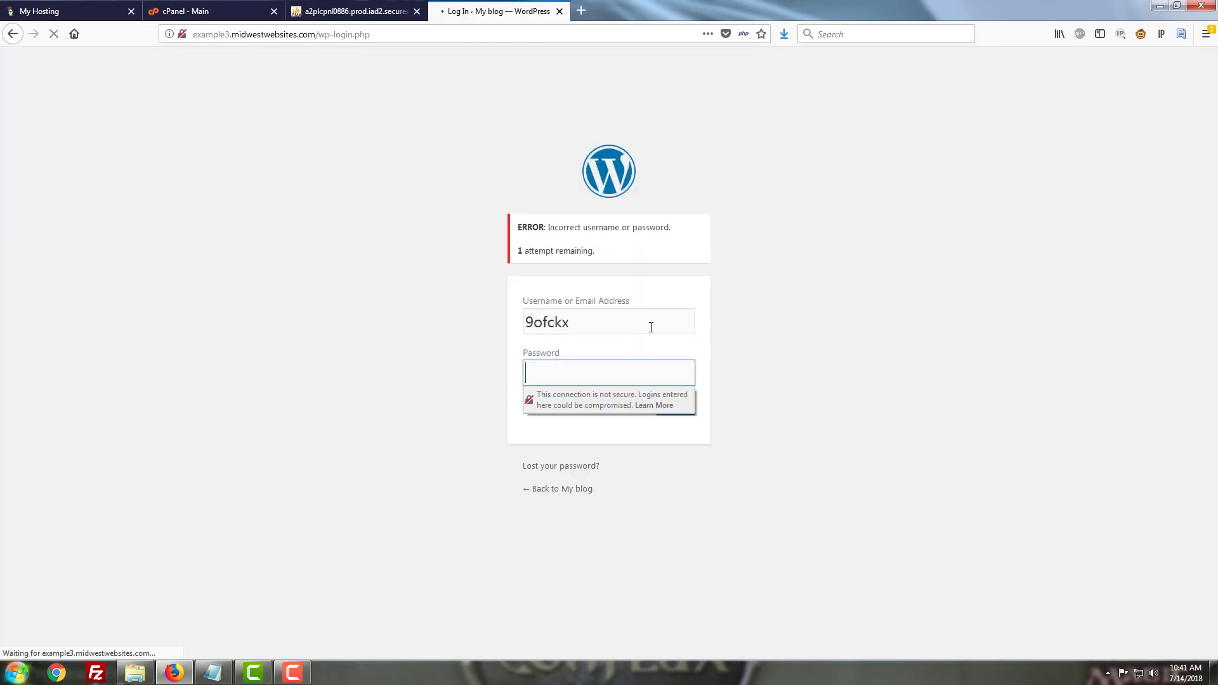
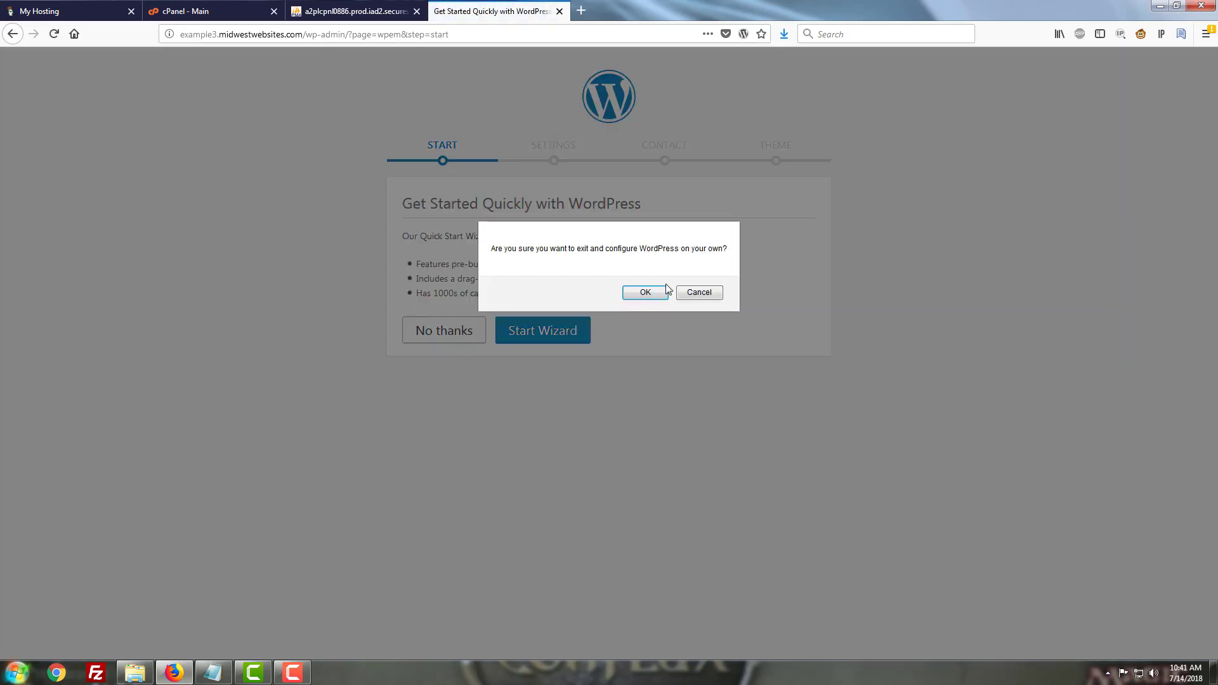
Exit the Quick Start wizard to configure WordPress yourself and dismiss the privacy notice on the dashboard
left_click(643, 293)
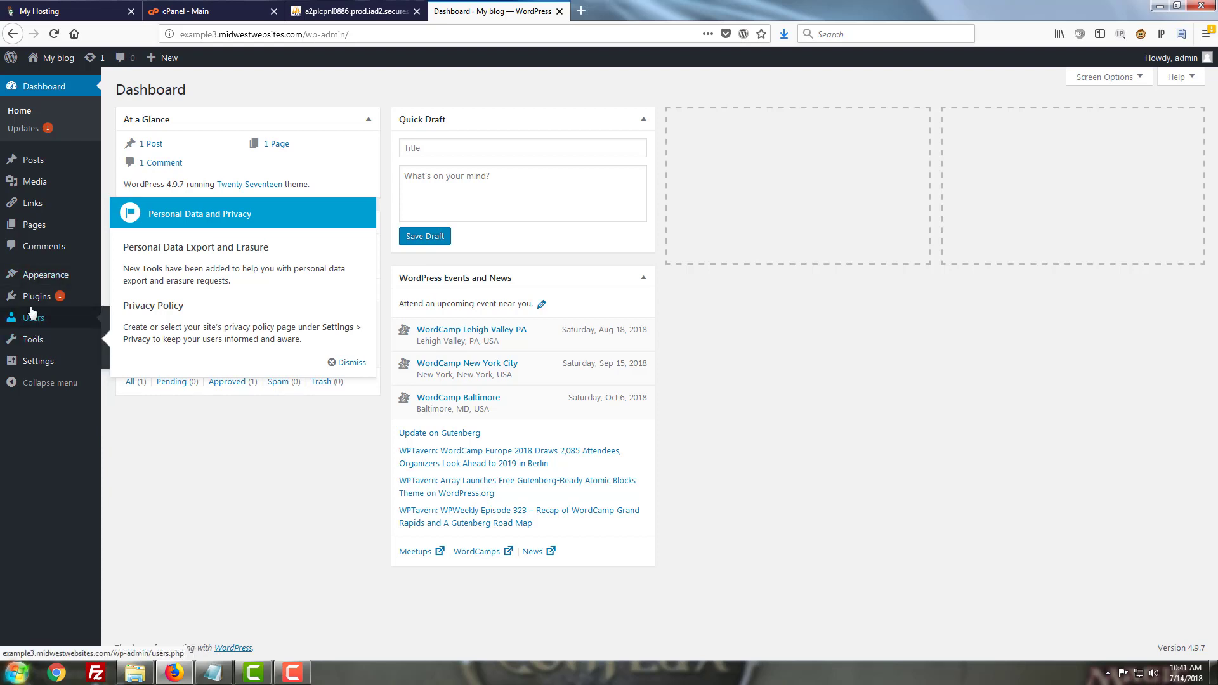
mouse_move(61, 277)
left_click(340, 362)
Open the General Settings page to check the WordPress and site addresses
mouse_move(64, 363)
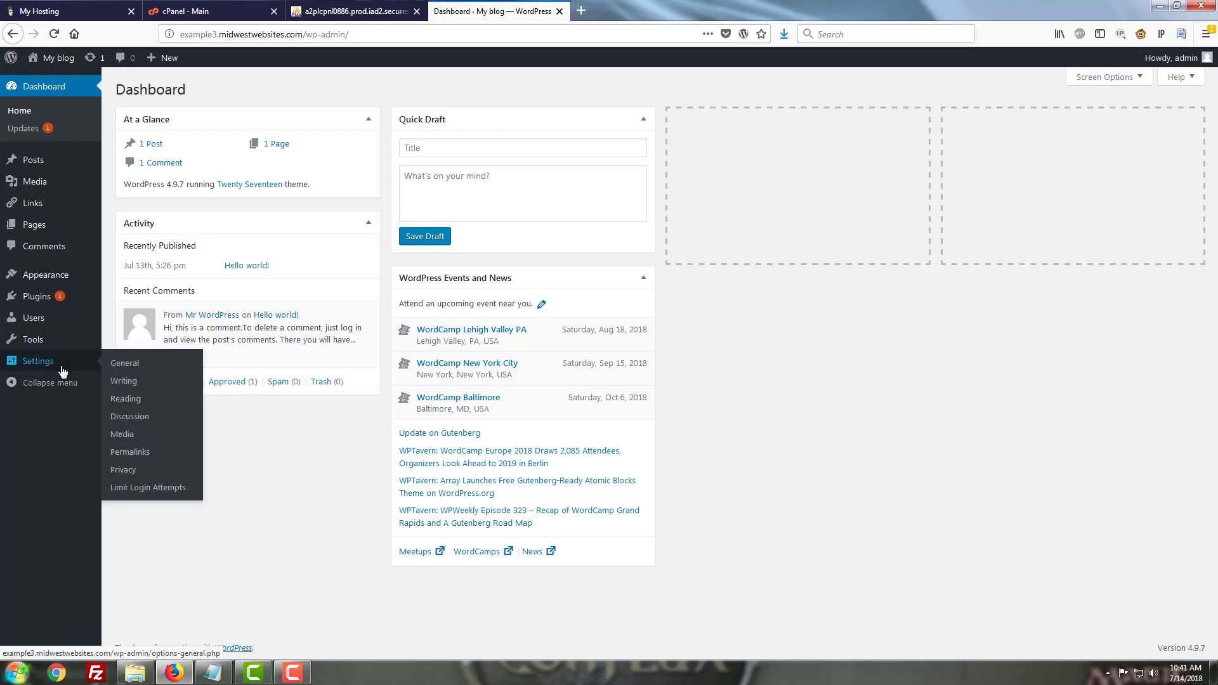
left_click(141, 368)
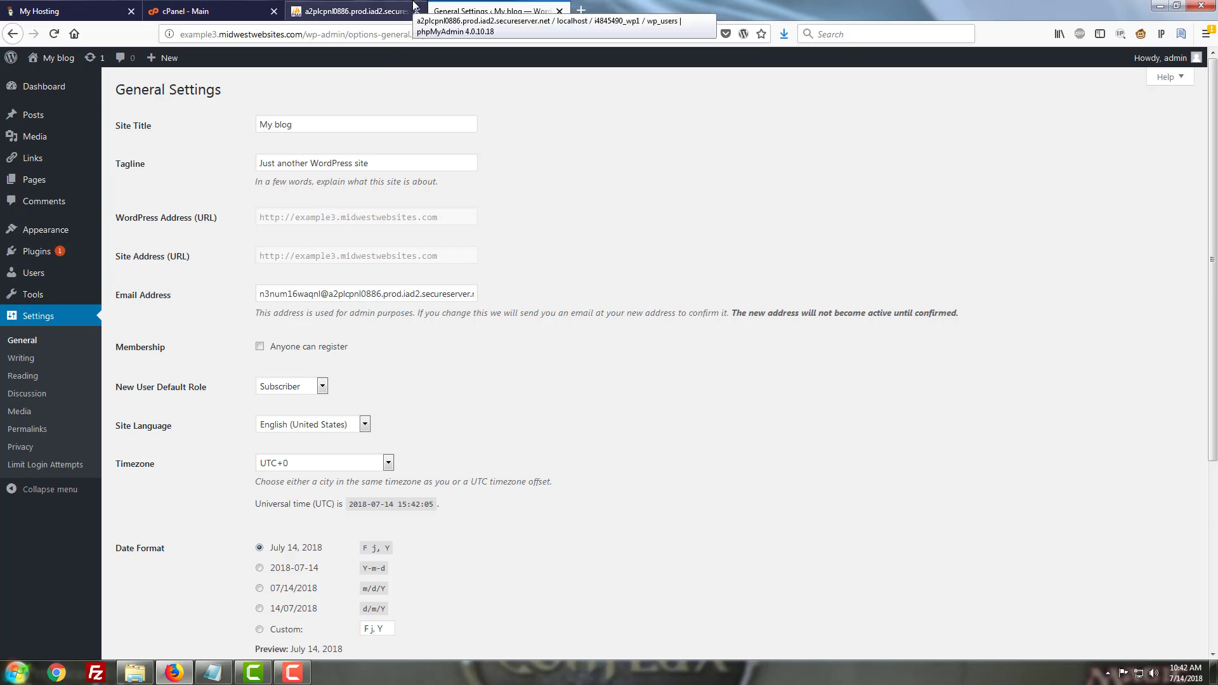
left_click(379, 7)
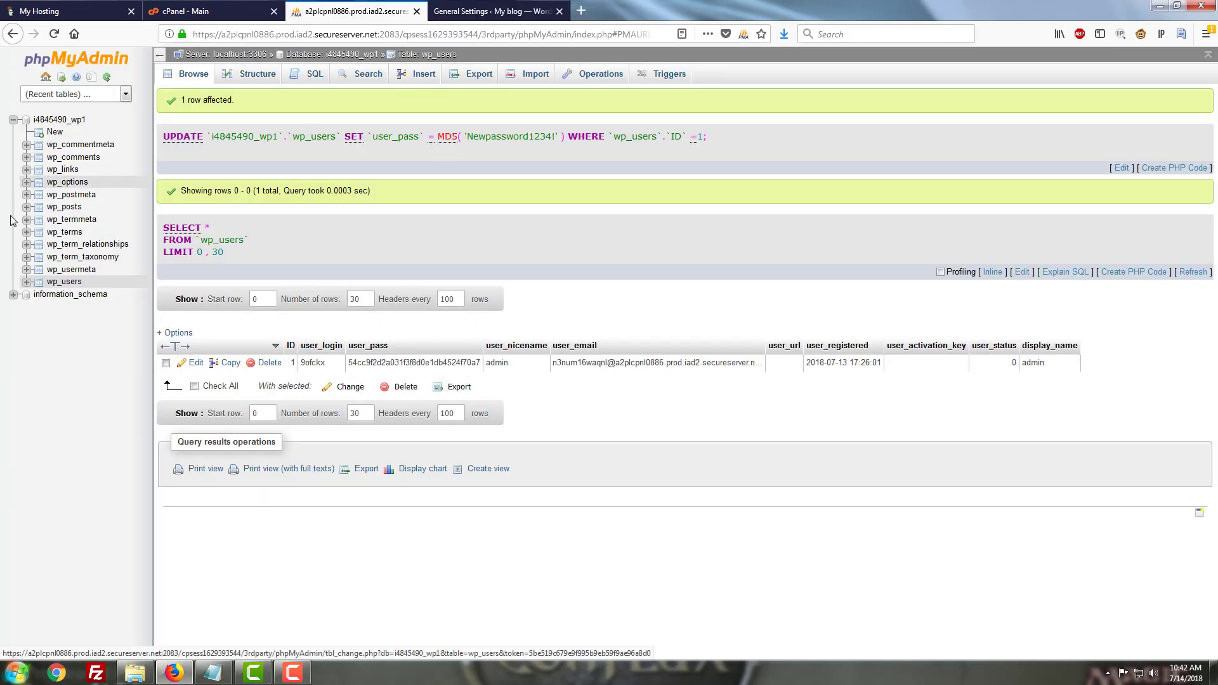
left_click(80, 187)
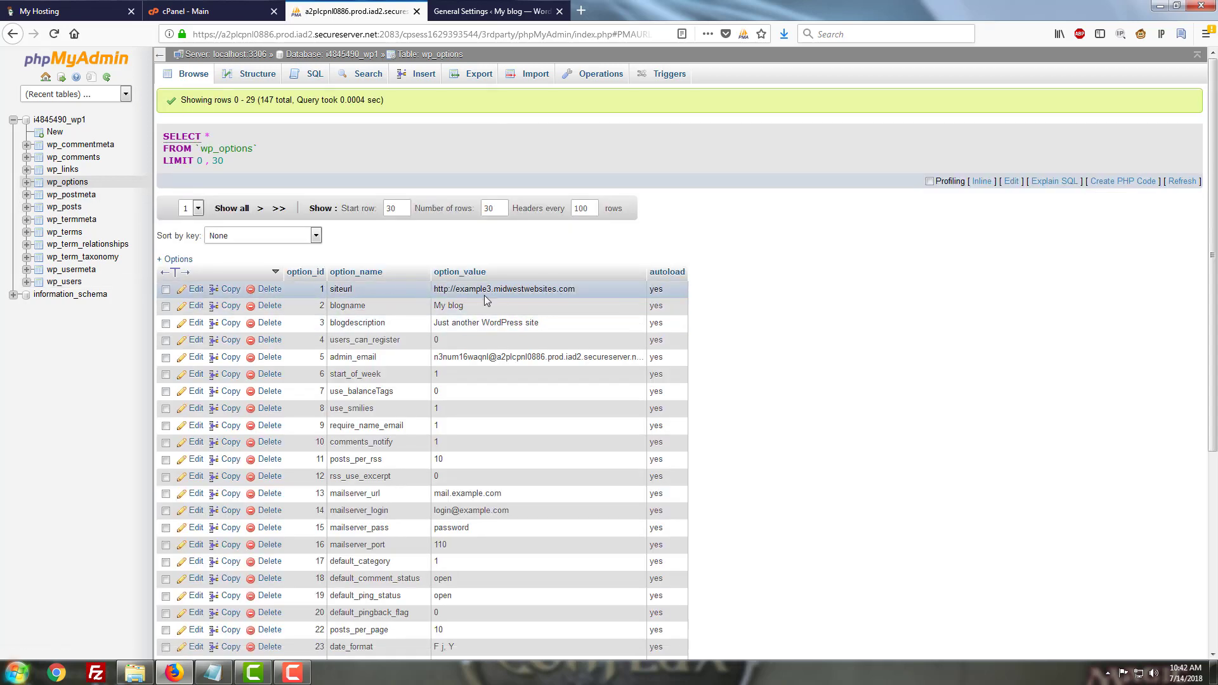
left_click(196, 289)
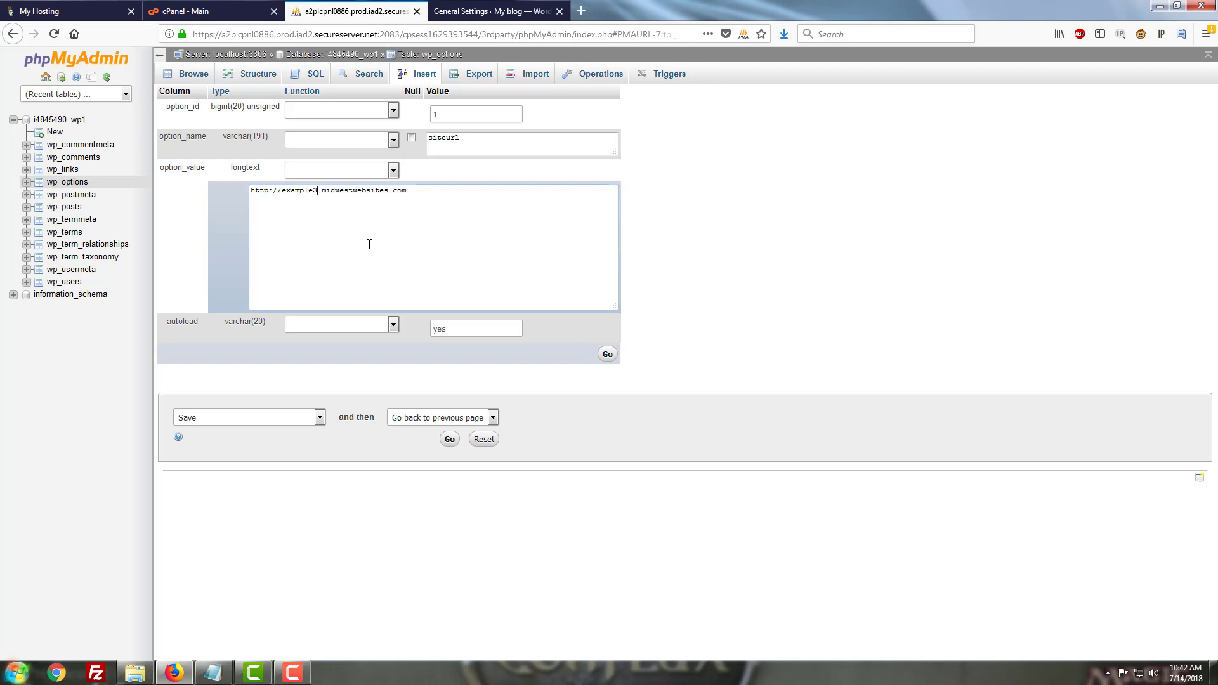
key("BackSpace")
left_click(458, 440)
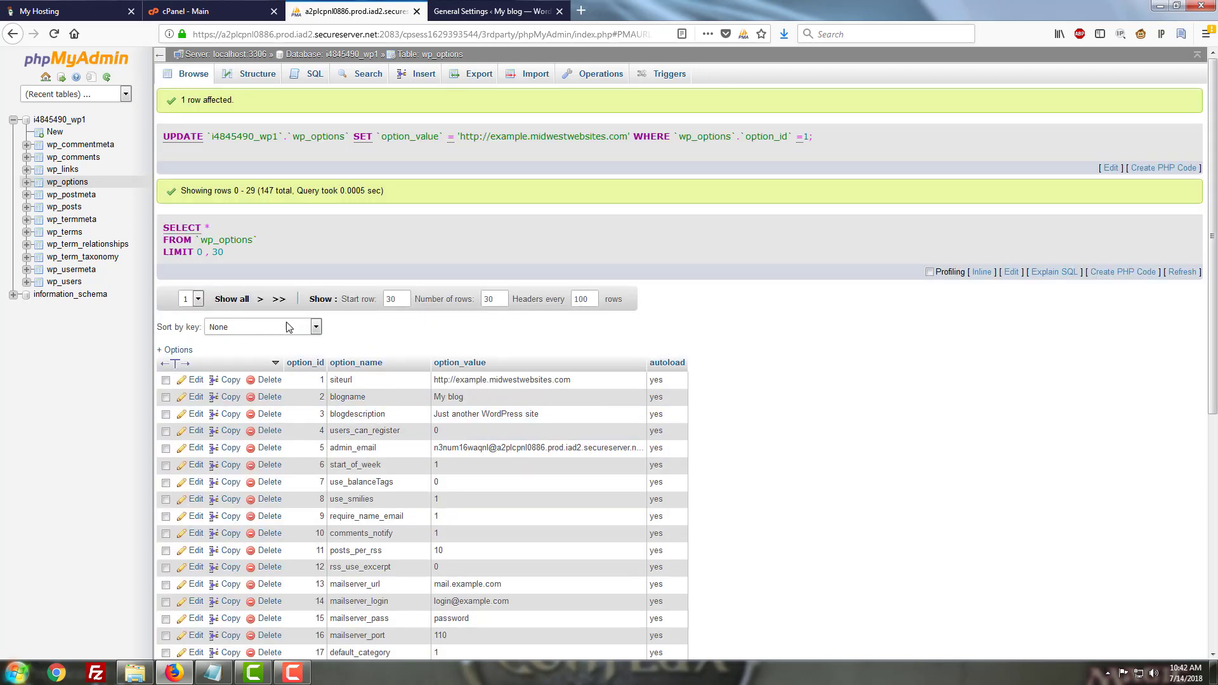
left_click(259, 303)
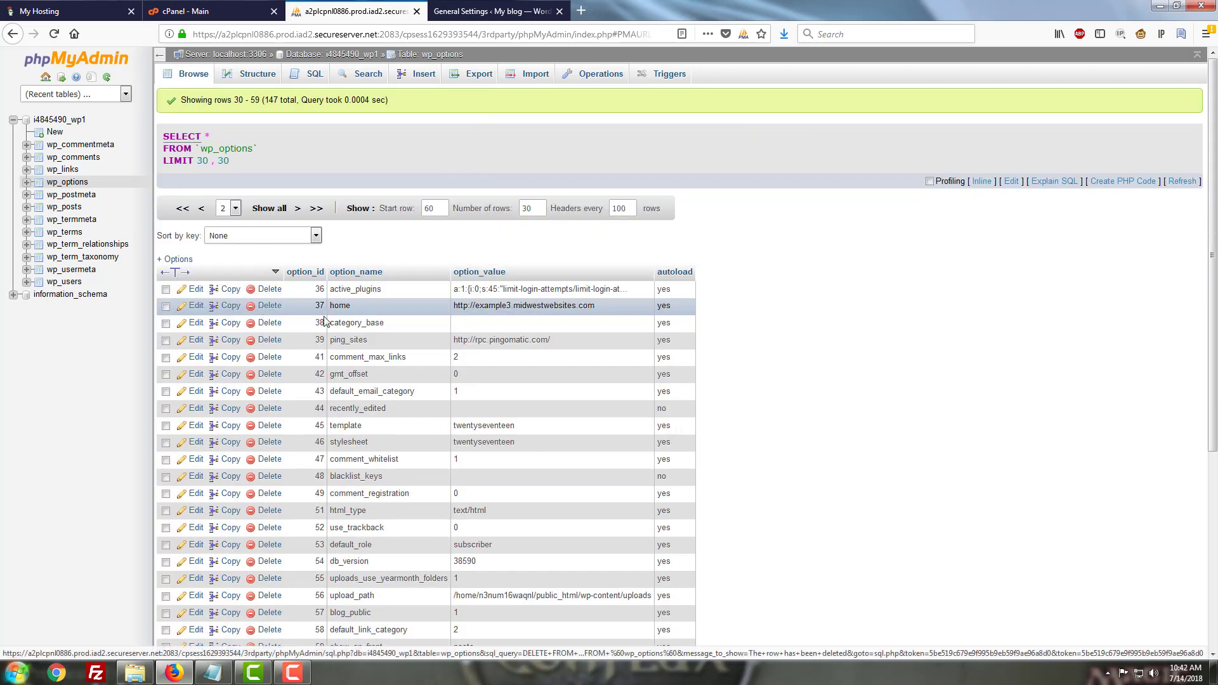
left_click(230, 306)
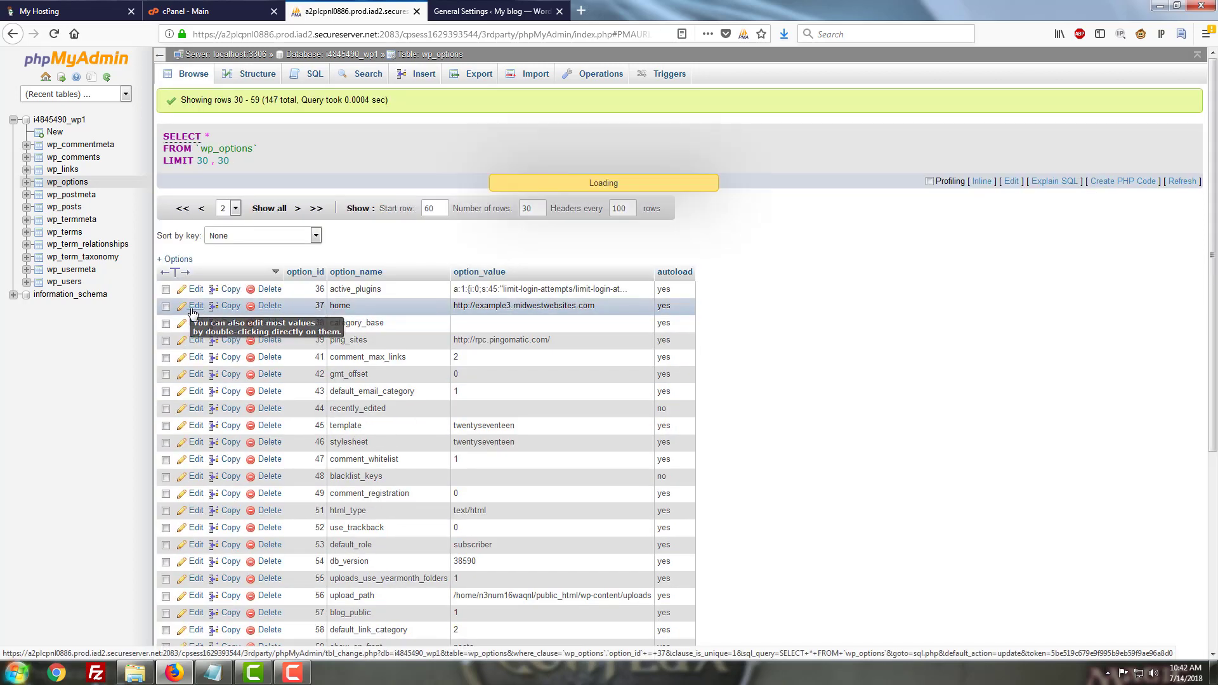
left_click(318, 192)
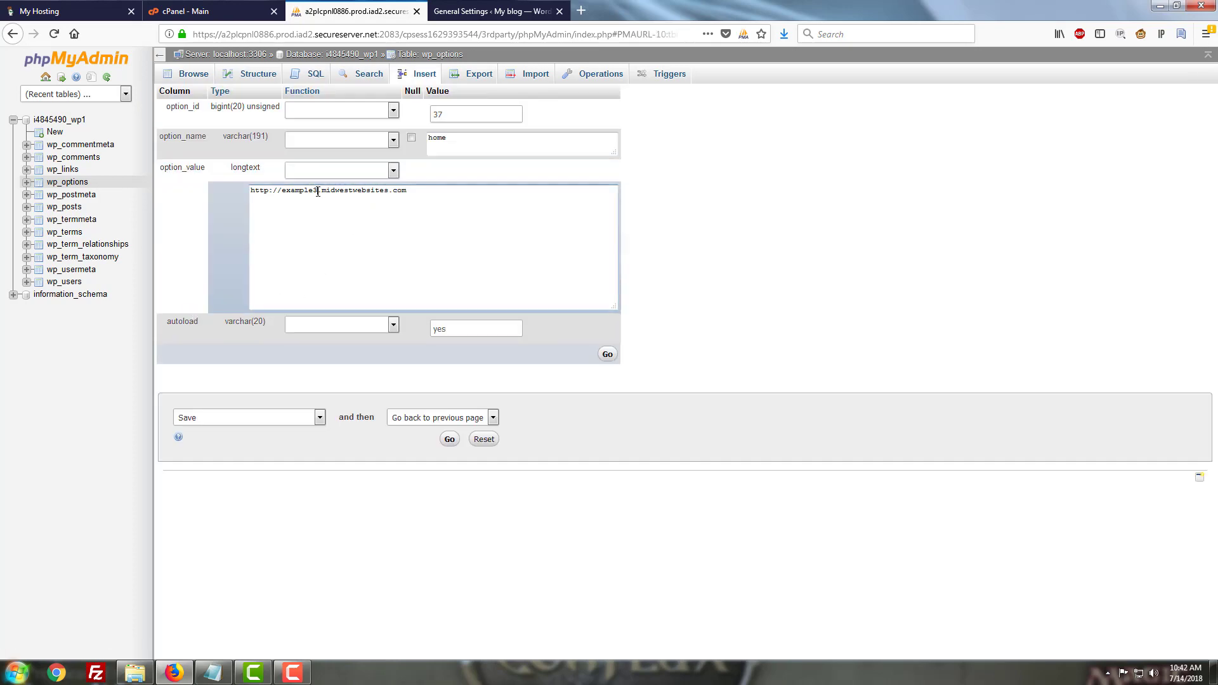
key("BackSpace")
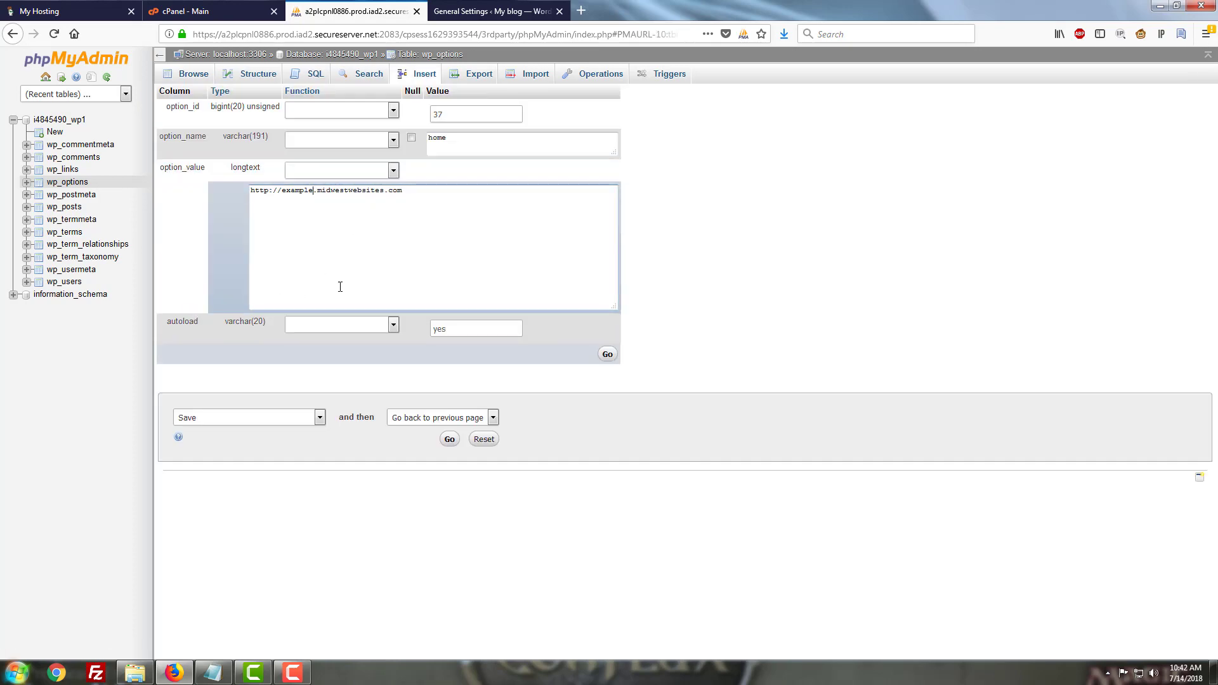
left_click(449, 438)
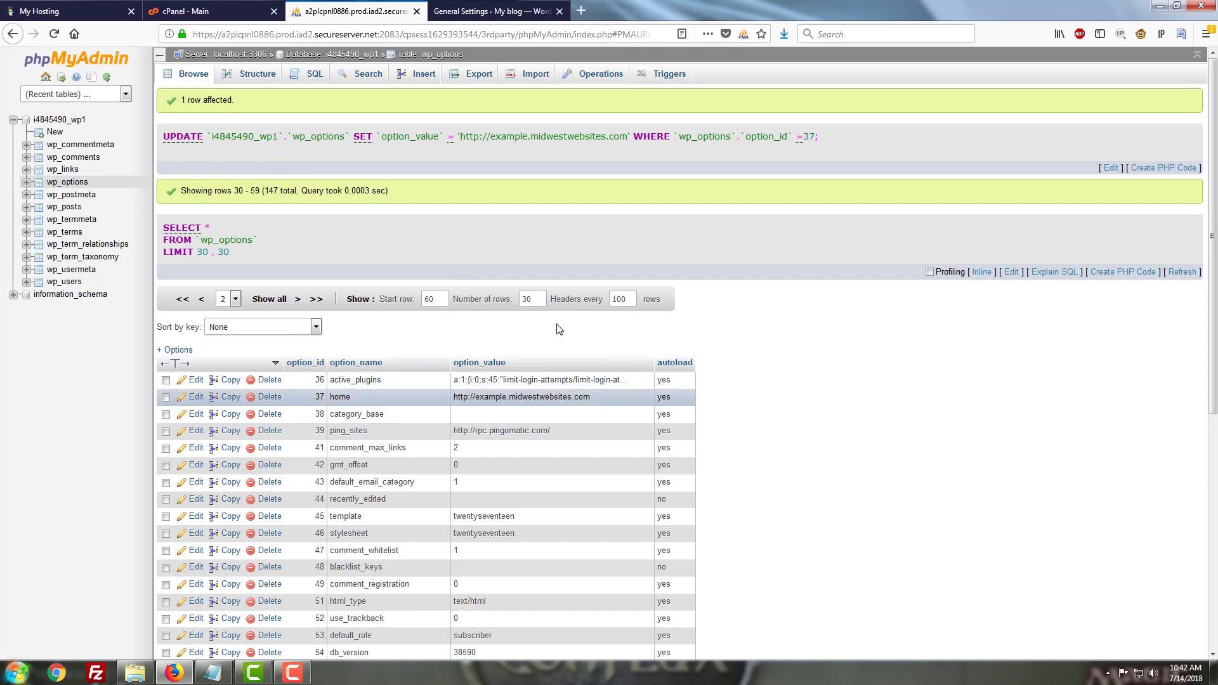
left_click(429, 8)
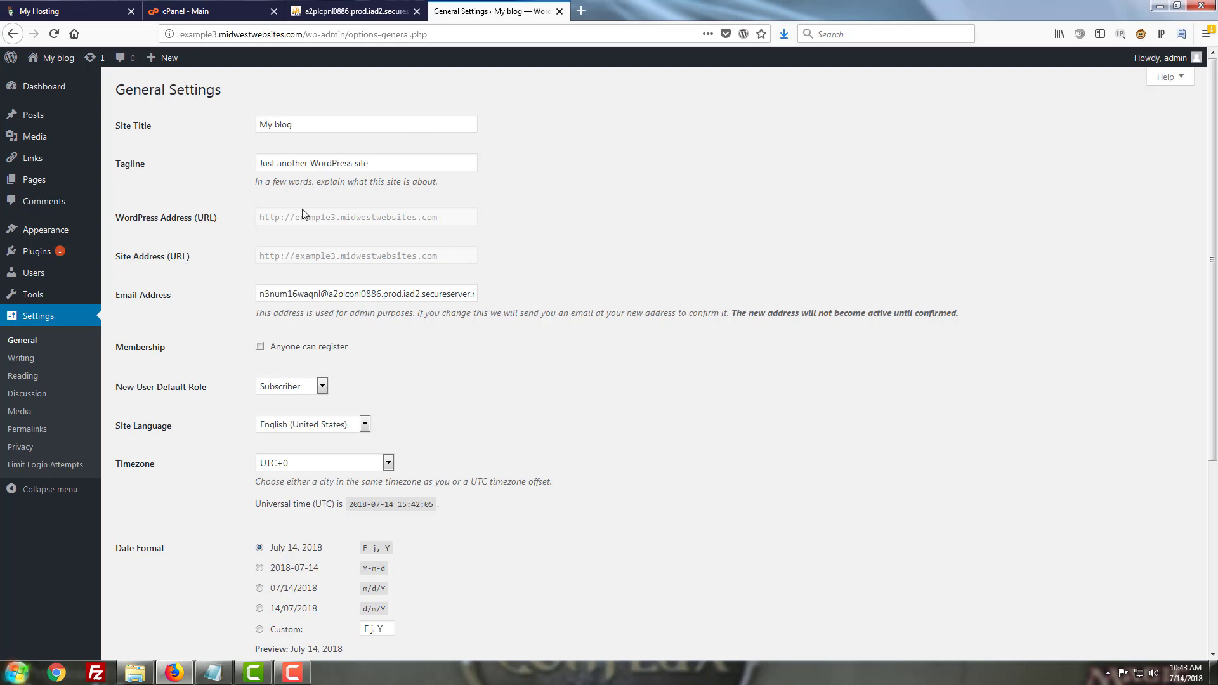
left_click(357, 5)
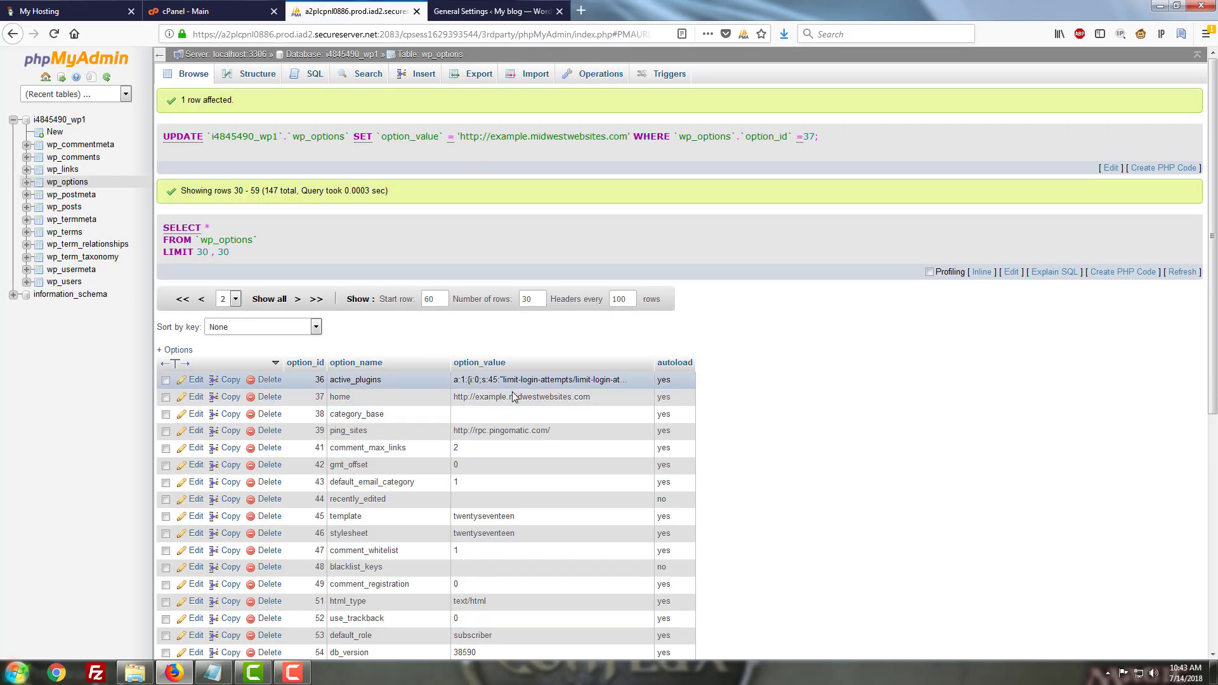
left_click(512, 6)
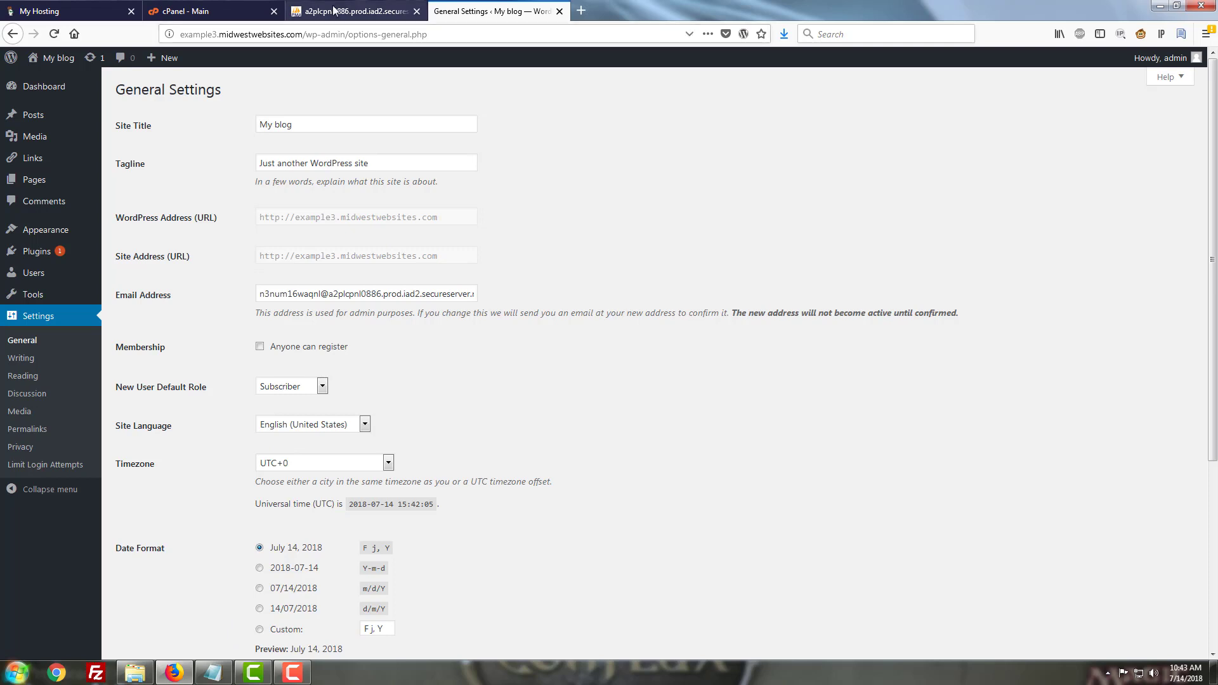
left_click(300, 6)
Open the cPanel File Manager and enter the example3.midwestwebsites.com folder
left_click(207, 5)
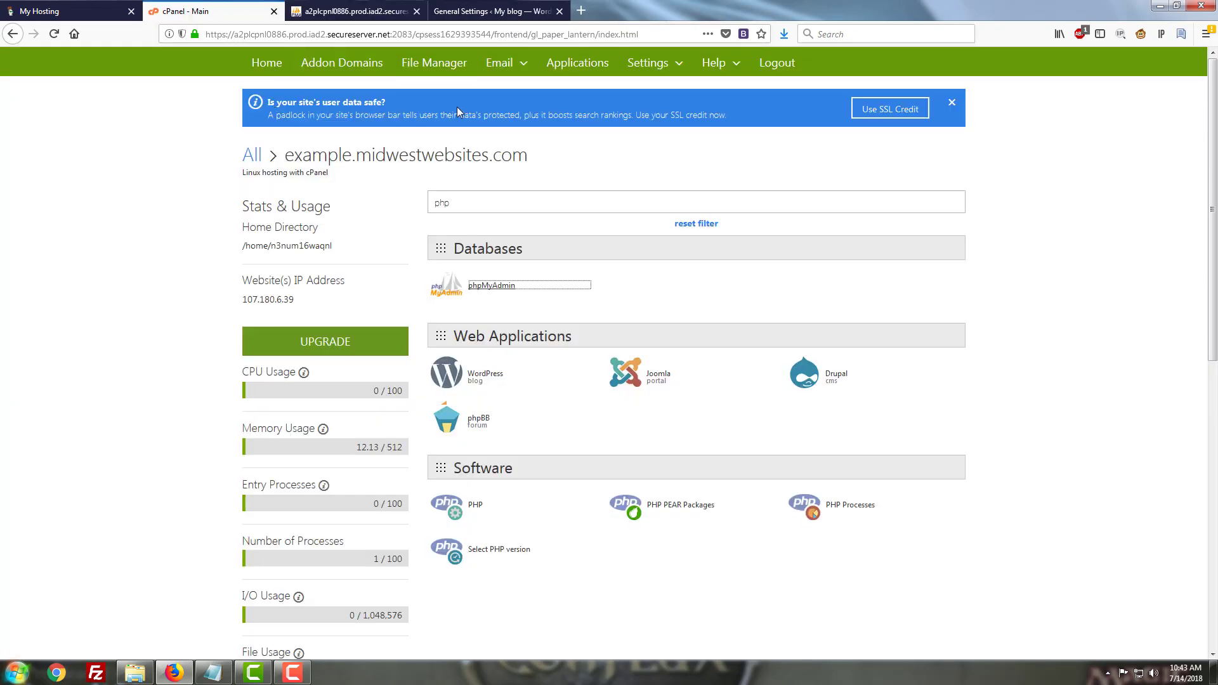
left_click(443, 66)
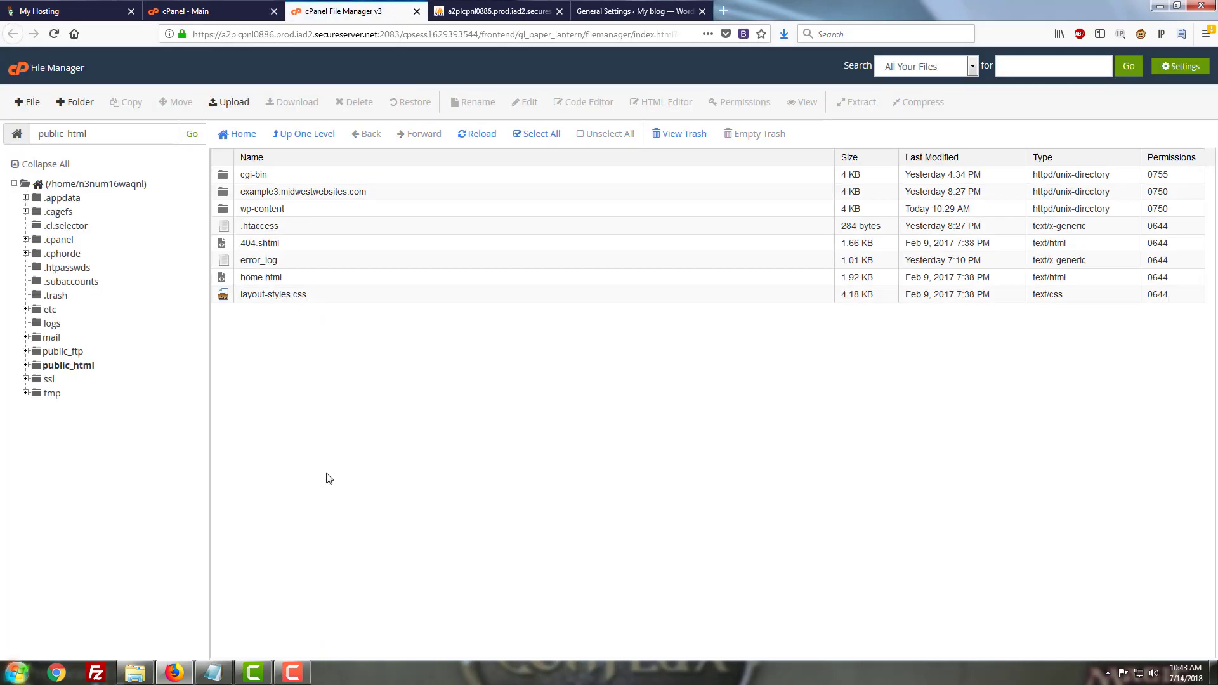
double_click(223, 192)
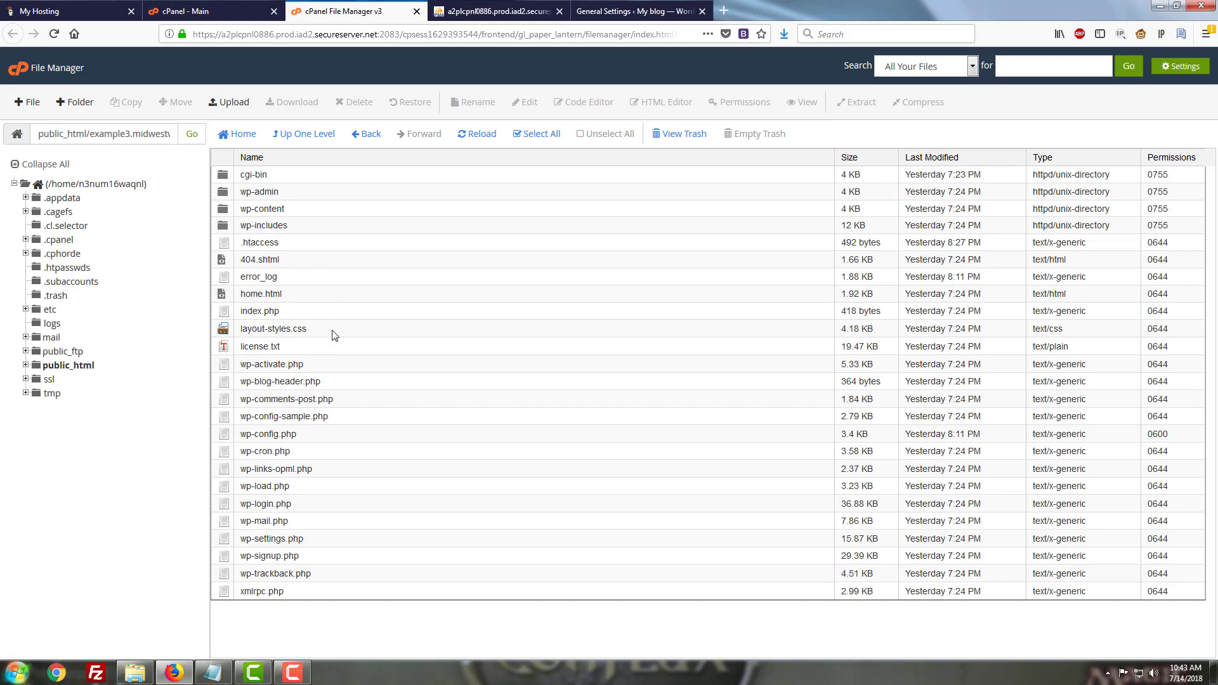
Open wp-config.php in the Code Editor
left_click(281, 437)
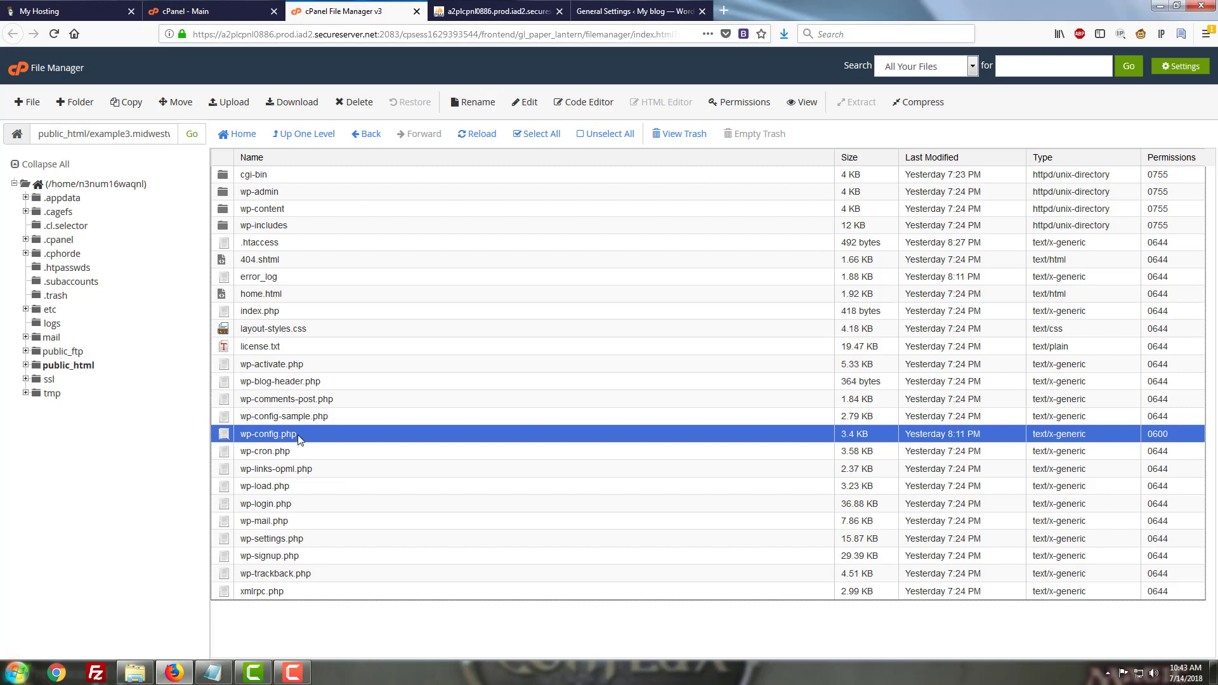
right_click(298, 436)
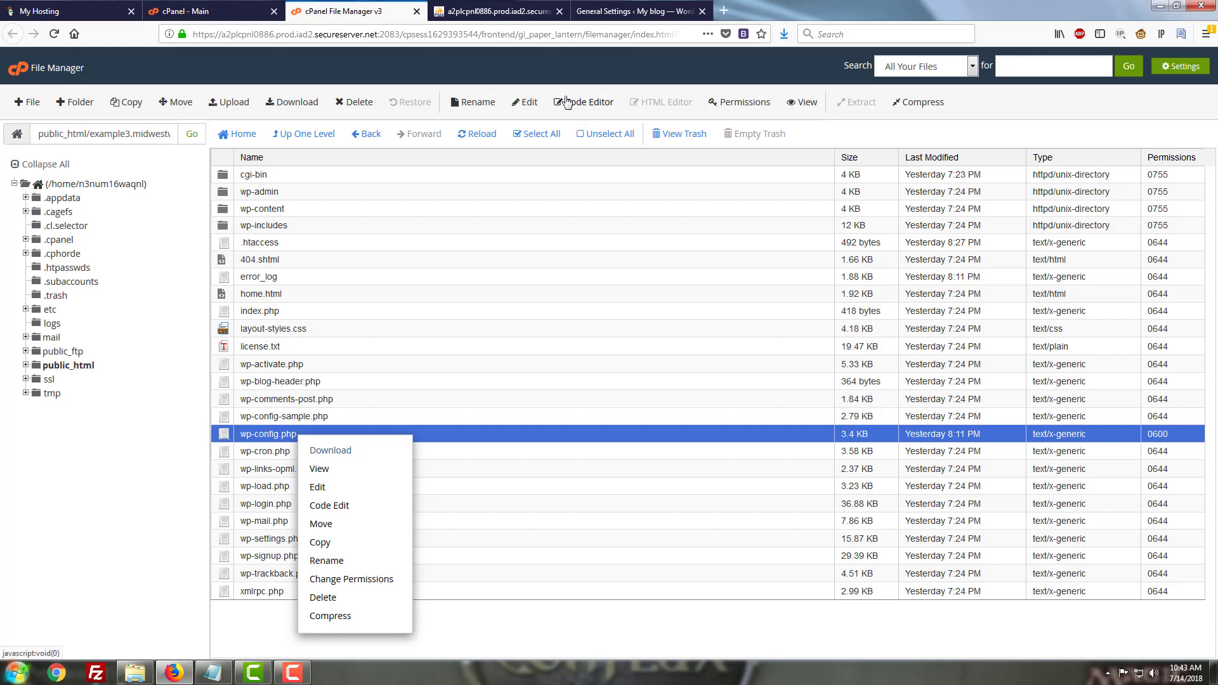
left_click(329, 507)
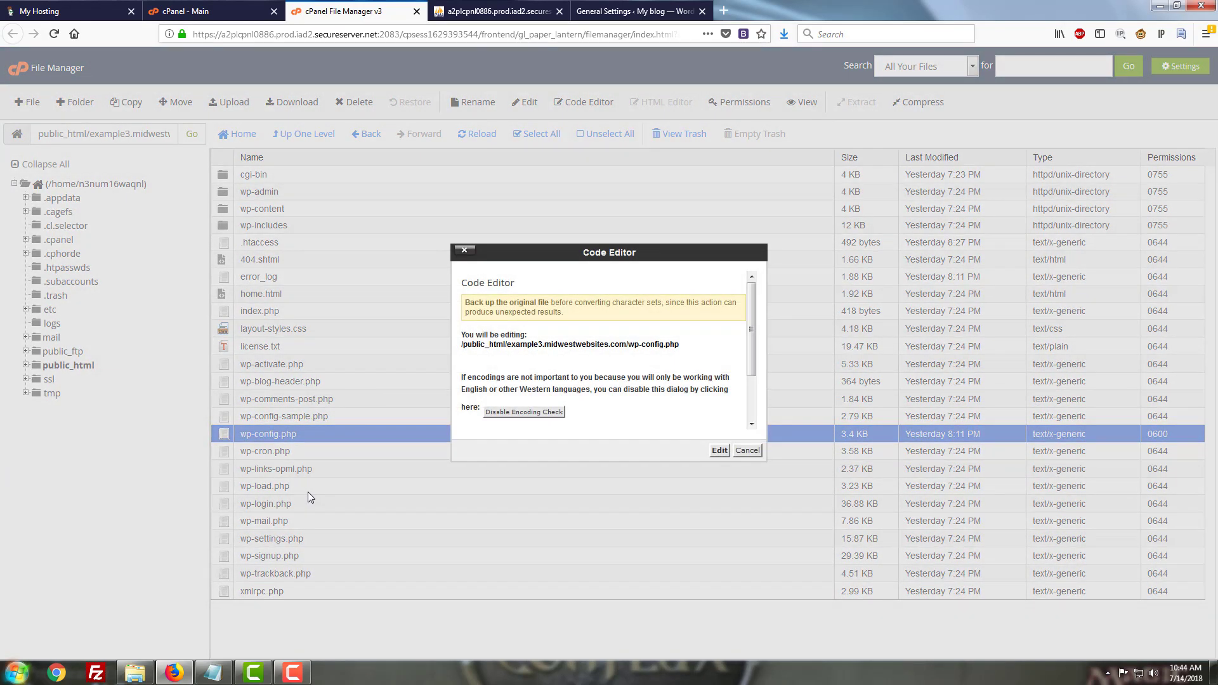
left_click(720, 451)
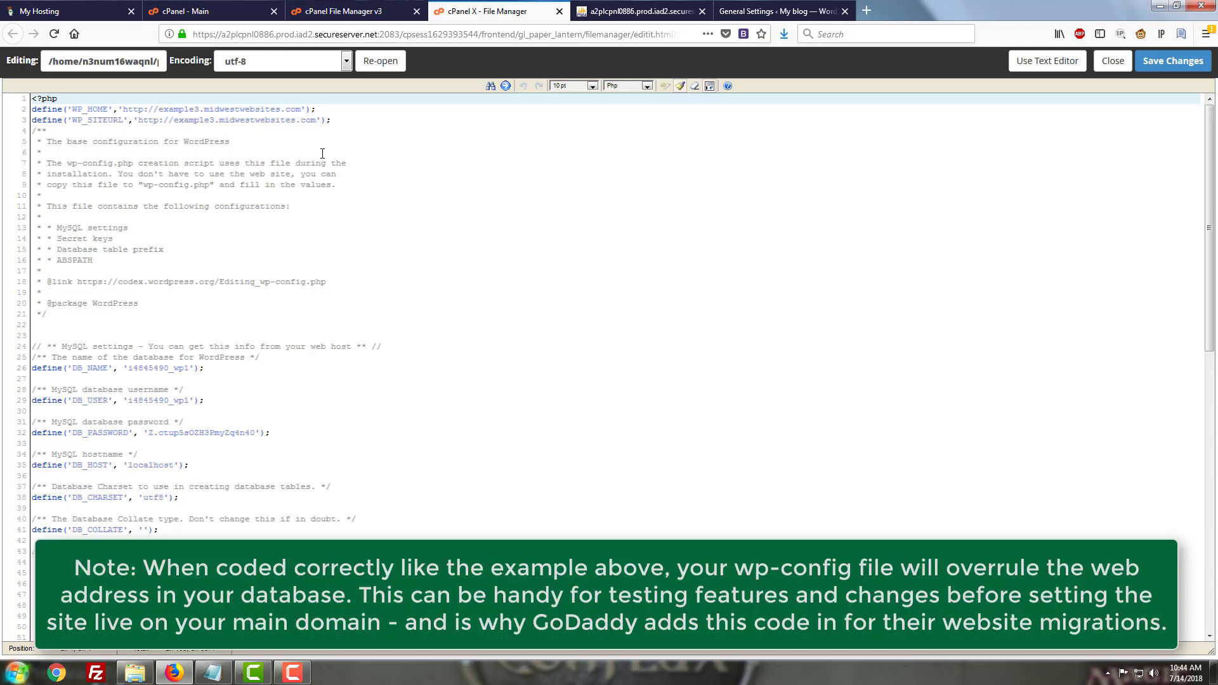
Examine the WP_HOME and WP_SITEURL definitions at the top of wp-config.php
left_click(350, 119)
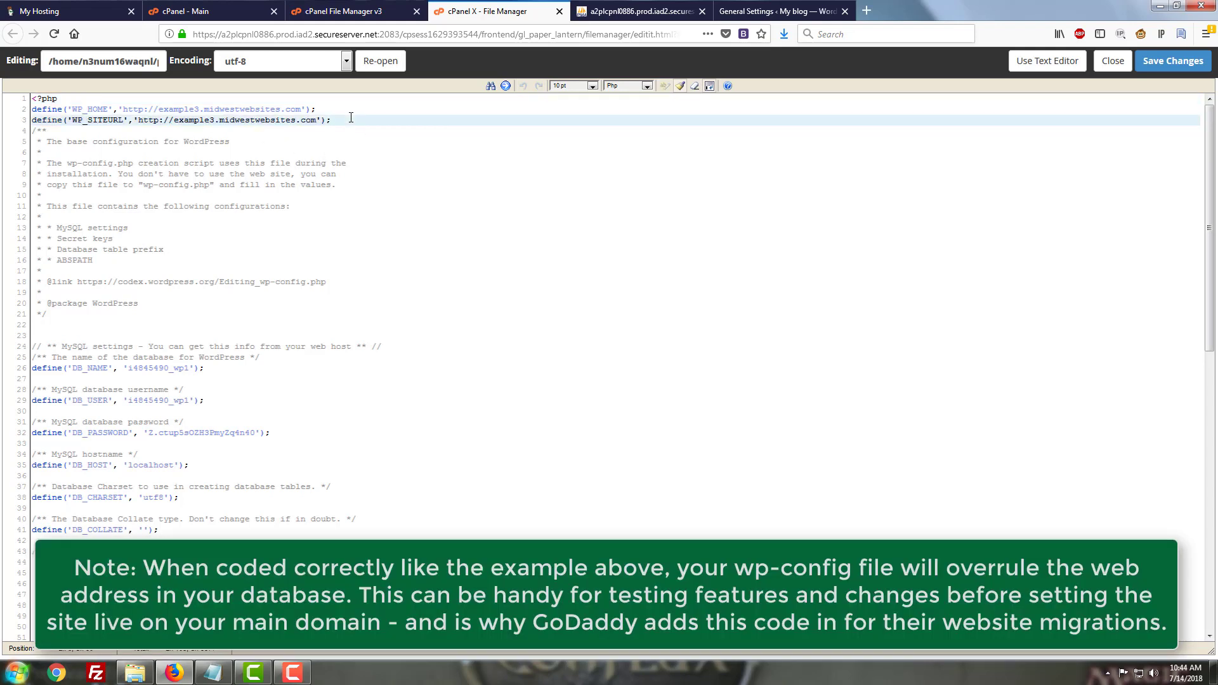
left_click_drag(330, 120, 34, 106)
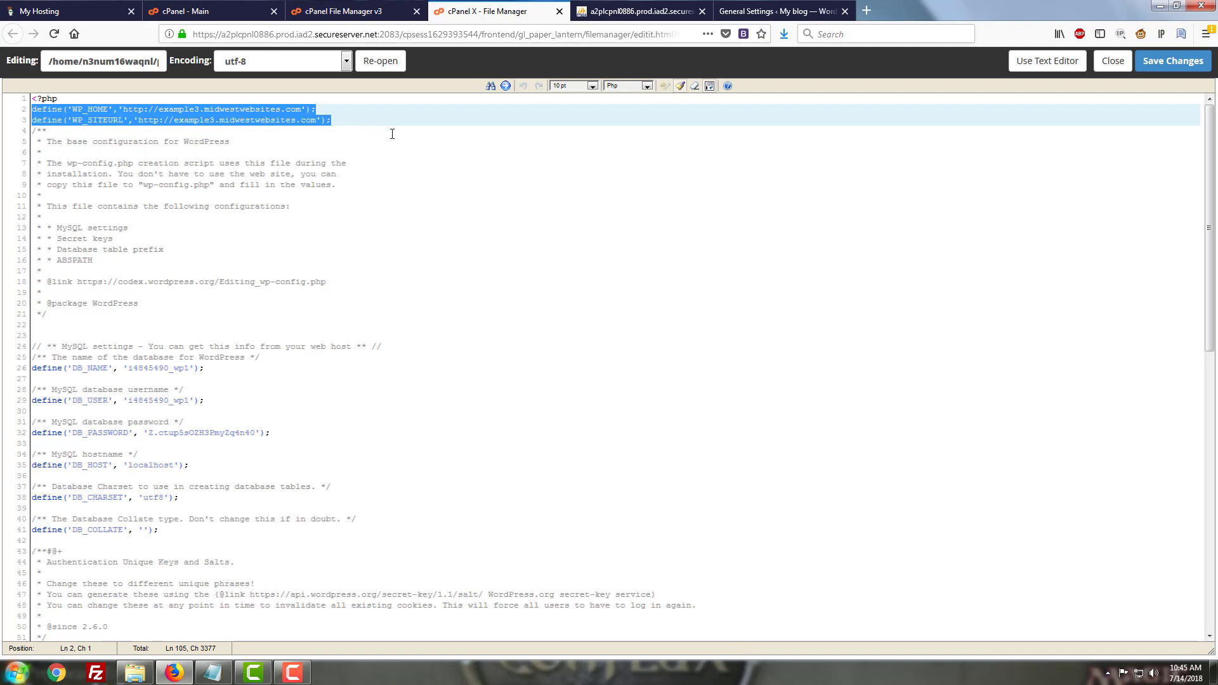
left_click(351, 120)
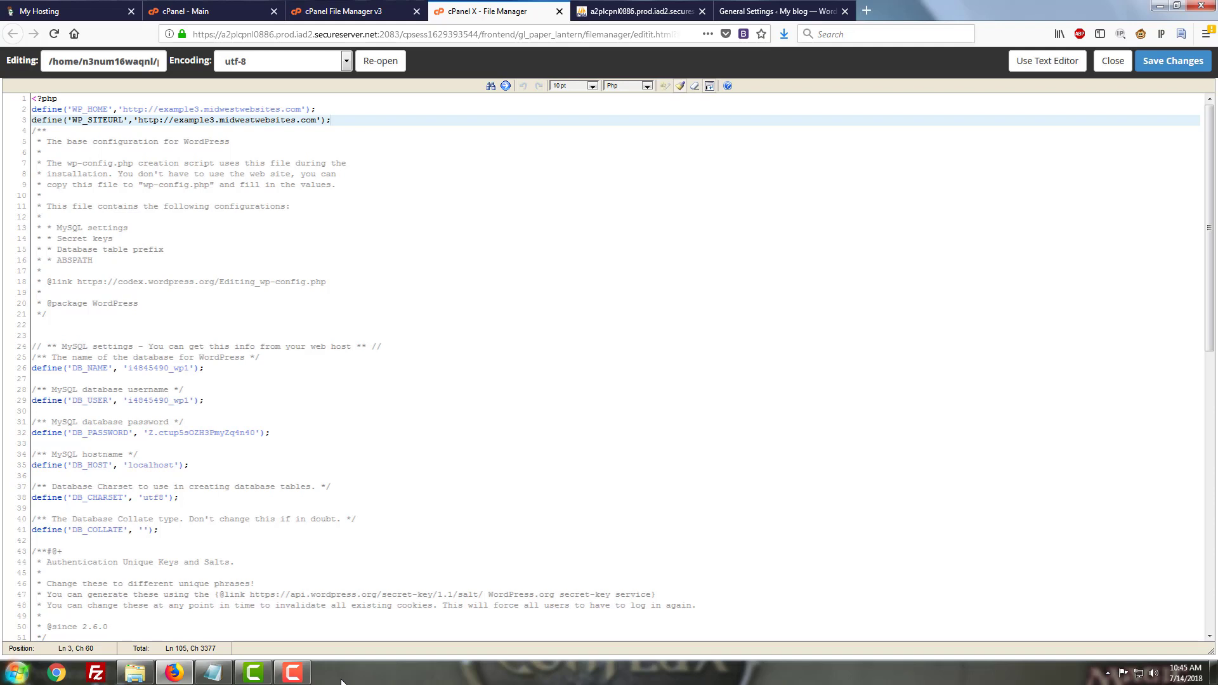
mouse_move(298, 677)
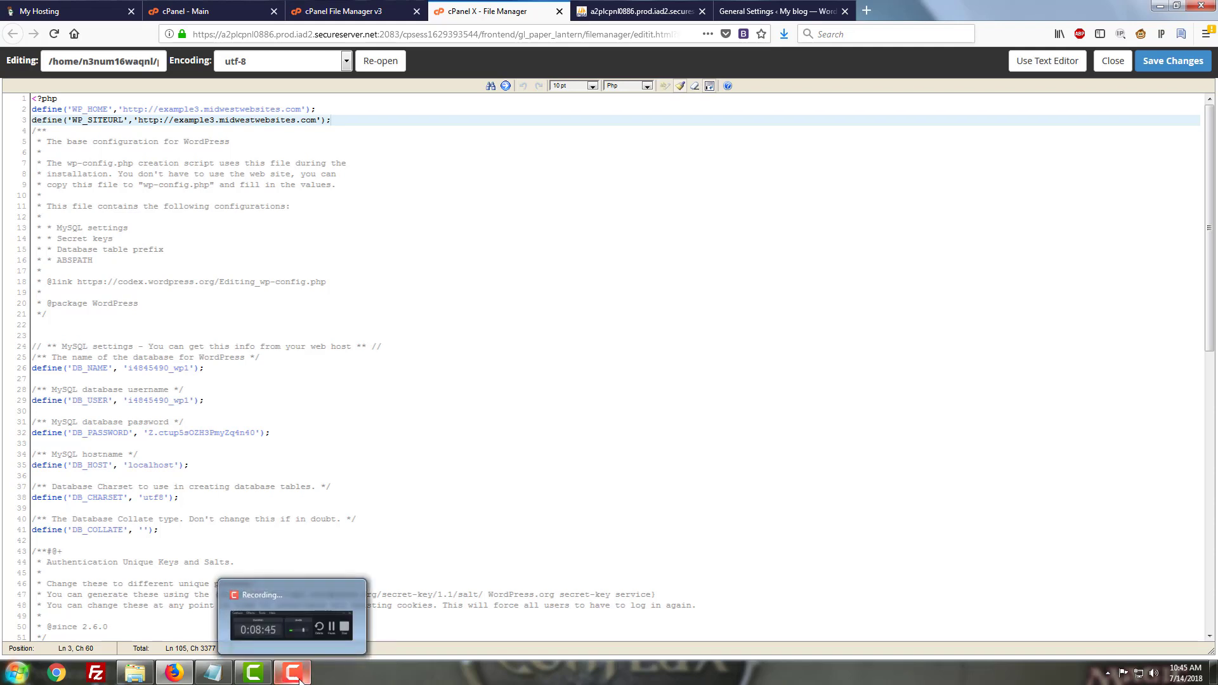